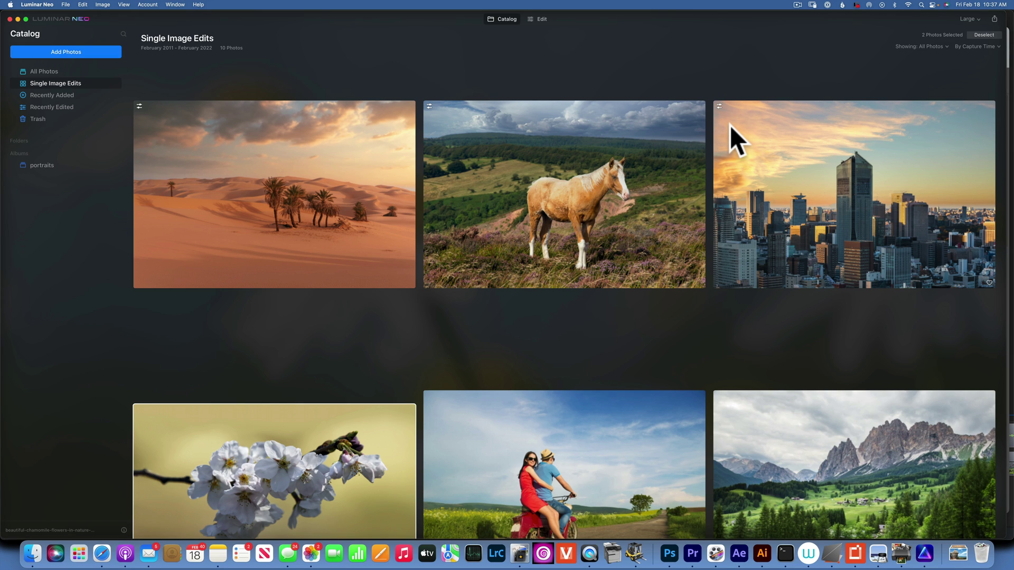
- Open the alpine mountain-valley photo from the catalog in the Edit view
{"action": "scroll", "coordinate": [684, 201], "scroll_direction": "down", "scroll_amount": 5}
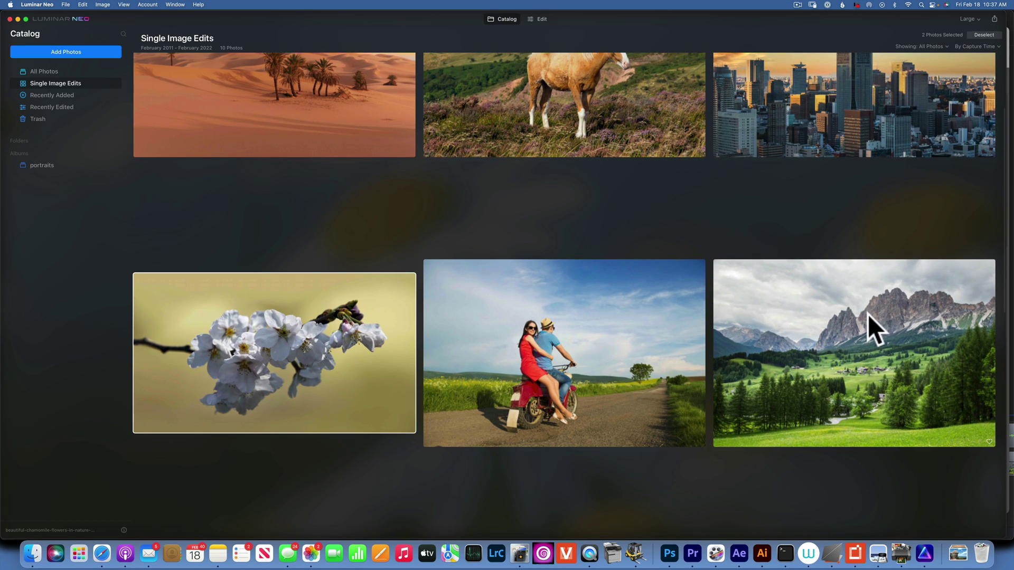
{"action": "double_click", "coordinate": [868, 315]}
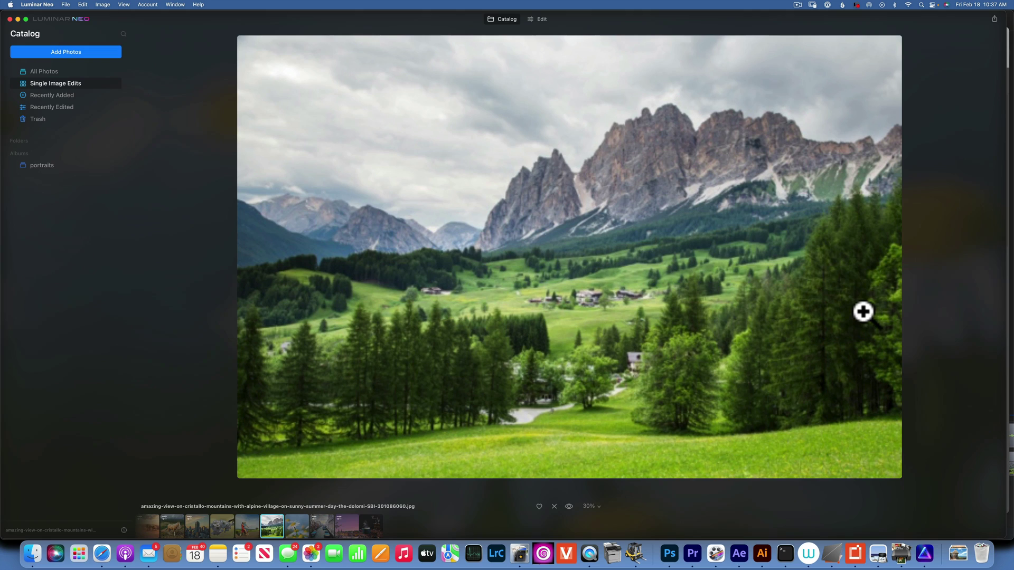
{"action": "left_click", "coordinate": [544, 19]}
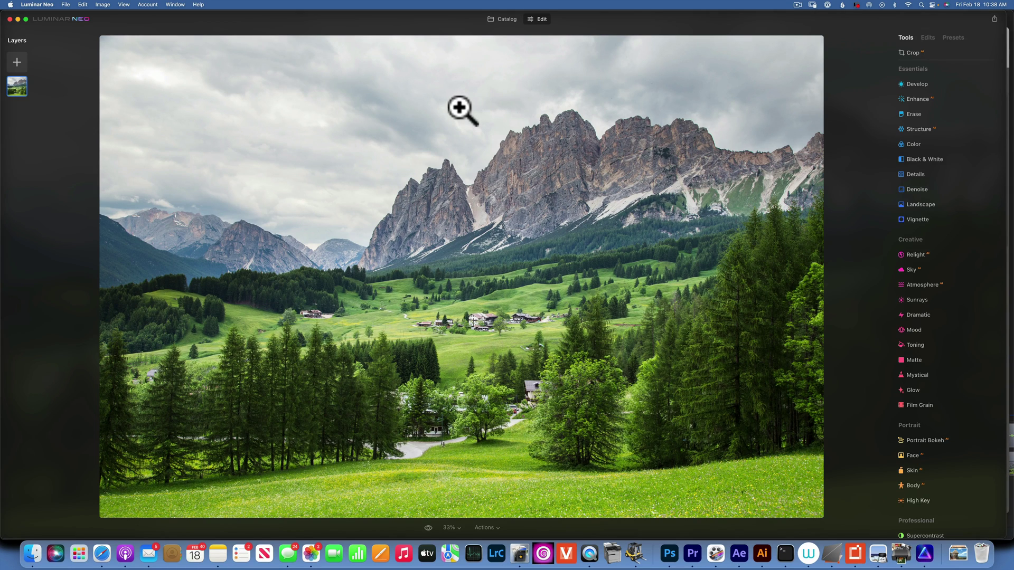
- Add the same mountain photo from My Images as a second layer at 50 opacity
{"action": "left_click", "coordinate": [18, 59]}
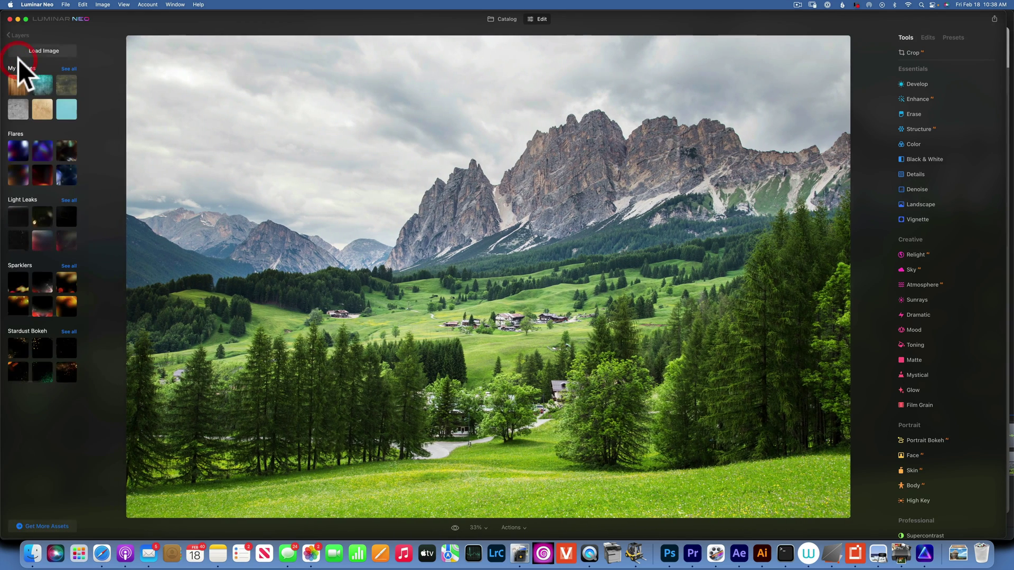
{"action": "left_click", "coordinate": [69, 67]}
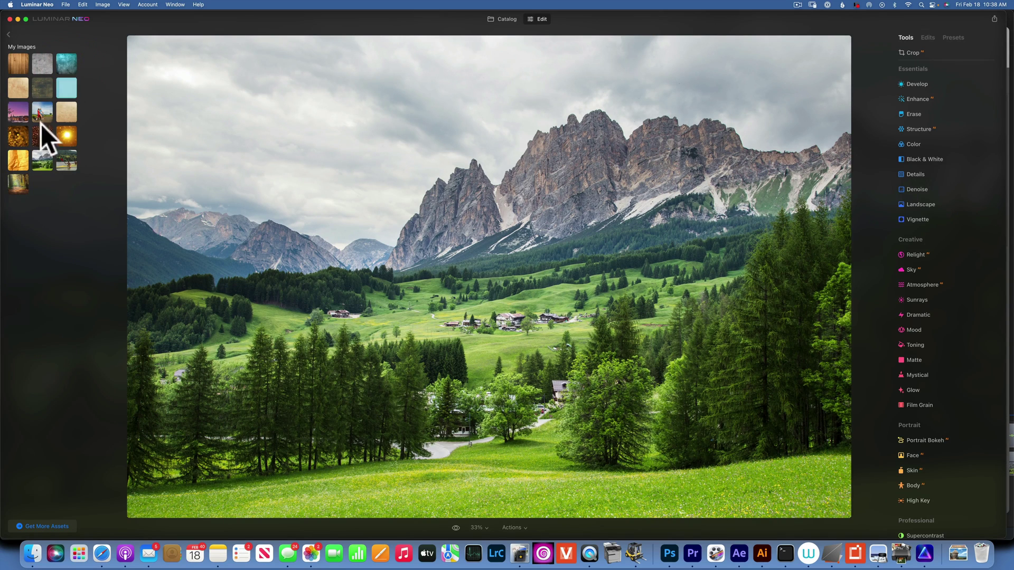
{"action": "left_click", "coordinate": [40, 159]}
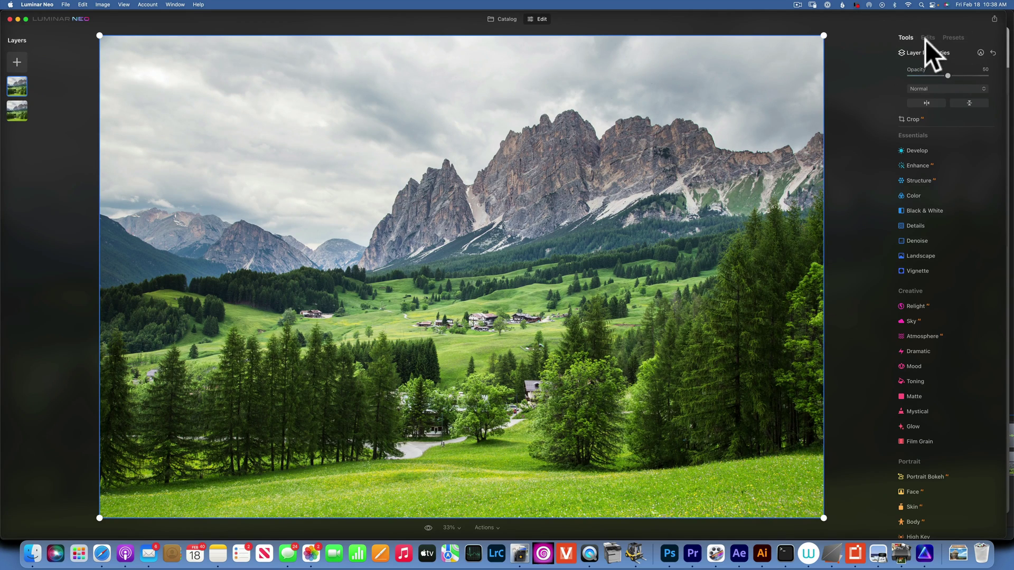
- Set the top layer to Multiply and ready a Paint Mask brush at Strength 100
{"action": "left_click", "coordinate": [937, 87]}
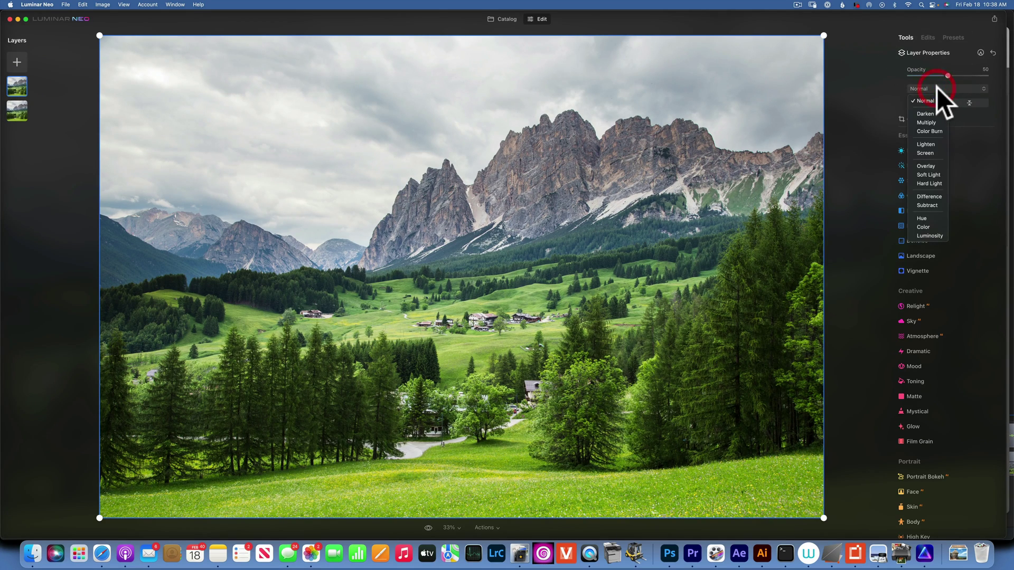
{"action": "left_click", "coordinate": [929, 122]}
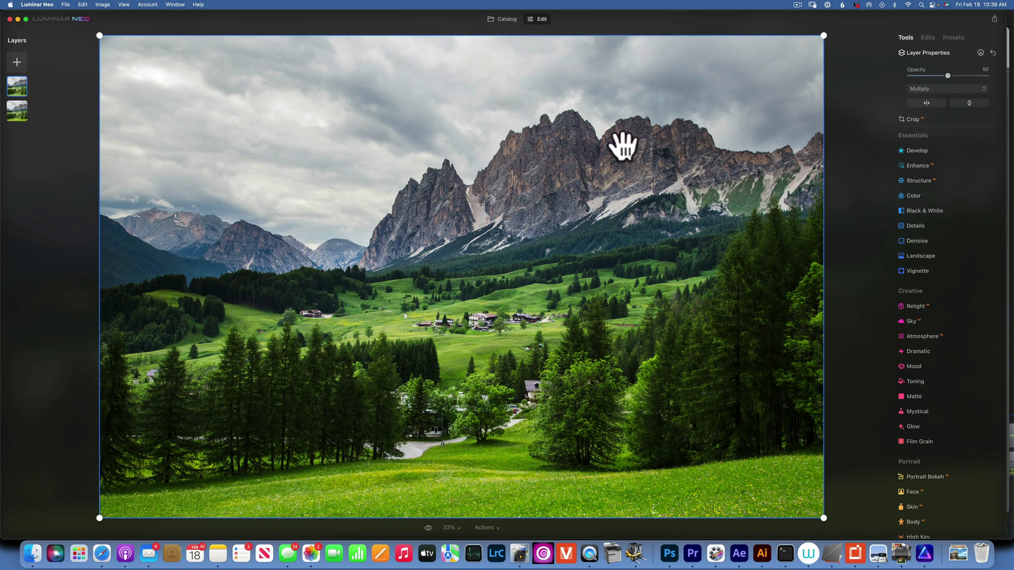
{"action": "left_click", "coordinate": [981, 52]}
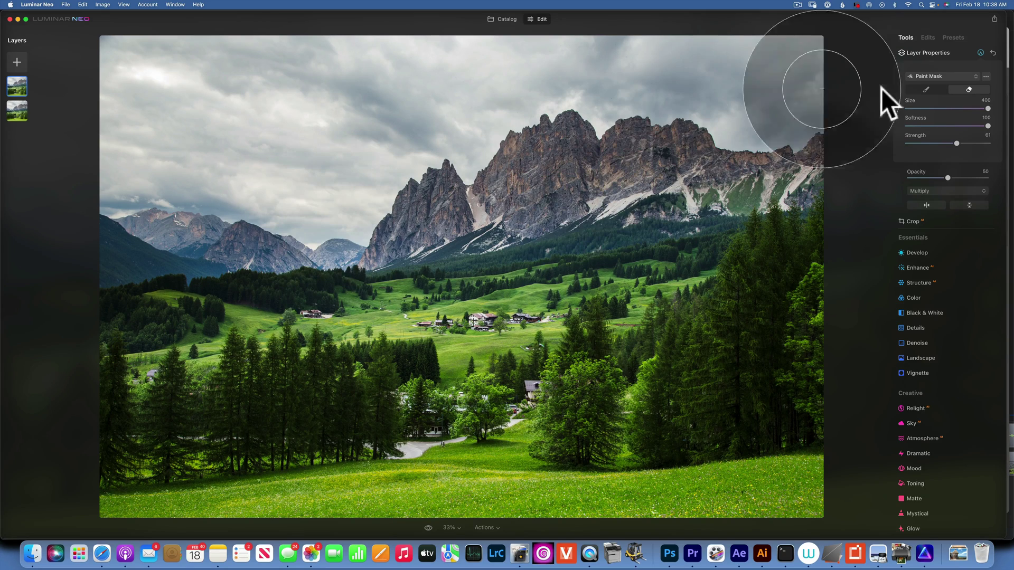
{"action": "left_click", "coordinate": [934, 88]}
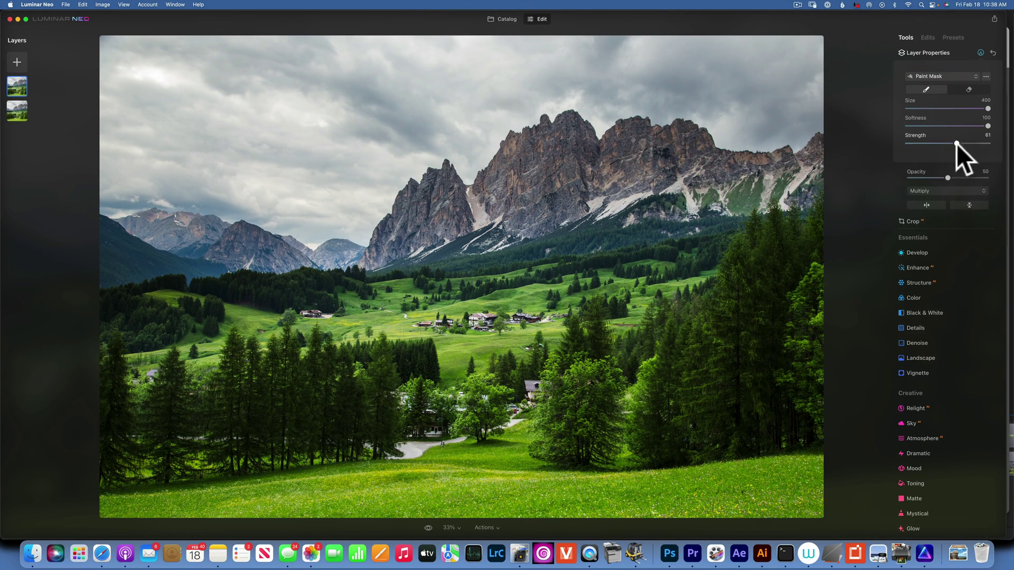
{"action": "left_click_drag", "start_coordinate": [956, 143], "coordinate": [1012, 148]}
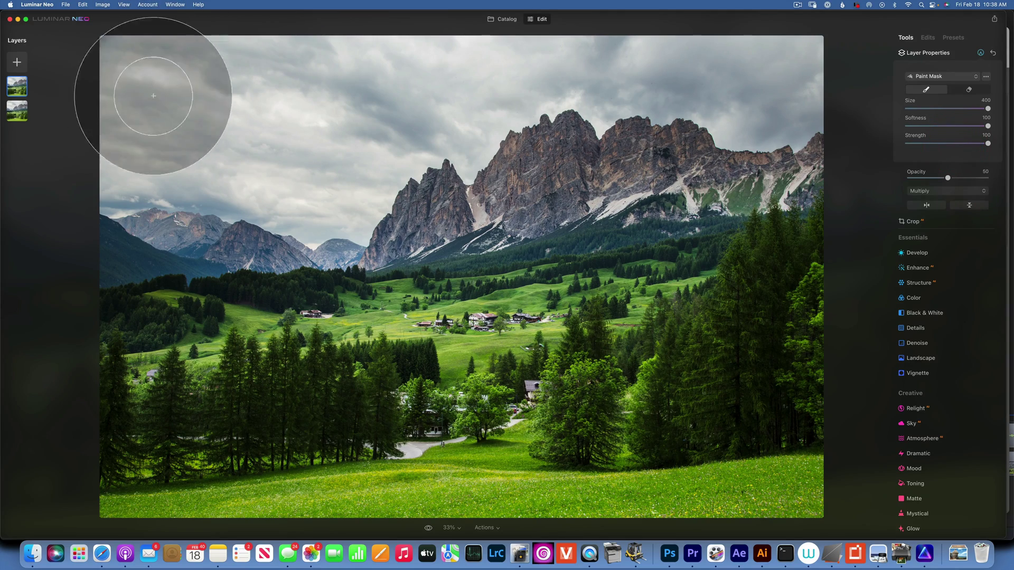
- Mask the darkening over the sky and peaks, then compare with the original
{"action": "mouse_move", "coordinate": [159, 185]}
{"action": "left_mouse_down"}
{"action": "mouse_move", "coordinate": [229, 195]}
{"action": "mouse_move", "coordinate": [131, 205]}
{"action": "mouse_move", "coordinate": [249, 192]}
{"action": "left_mouse_up"}
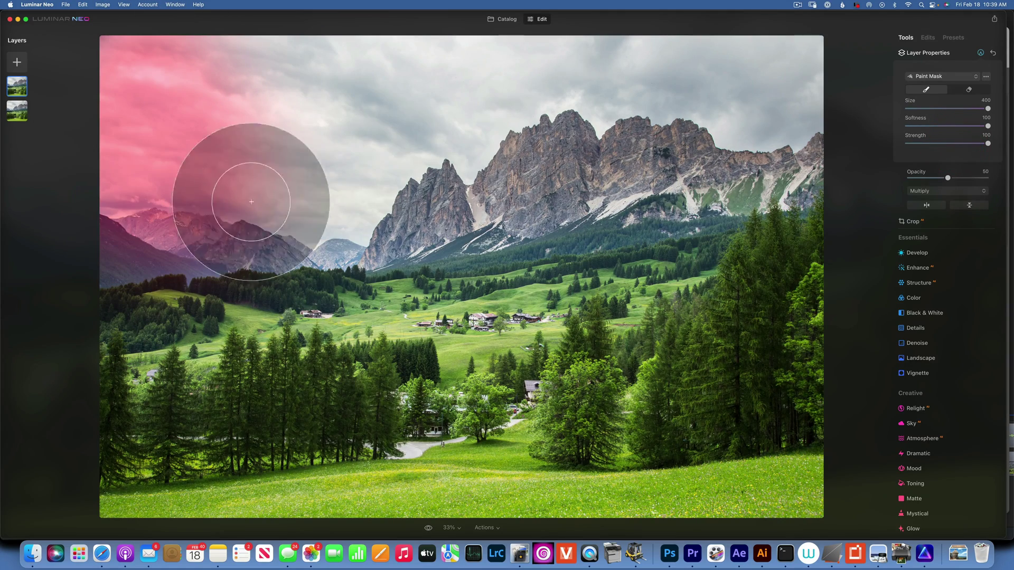
{"action": "mouse_move", "coordinate": [489, 160]}
{"action": "left_mouse_down"}
{"action": "mouse_move", "coordinate": [579, 147]}
{"action": "mouse_move", "coordinate": [730, 152]}
{"action": "mouse_move", "coordinate": [777, 133]}
{"action": "mouse_move", "coordinate": [774, 72]}
{"action": "left_mouse_up"}
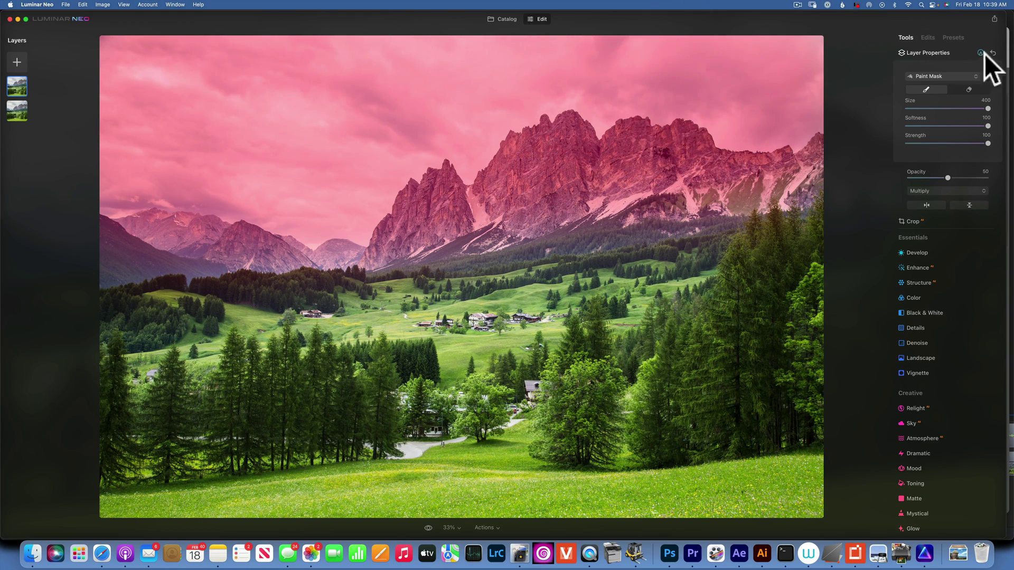
{"action": "left_click", "coordinate": [981, 53]}
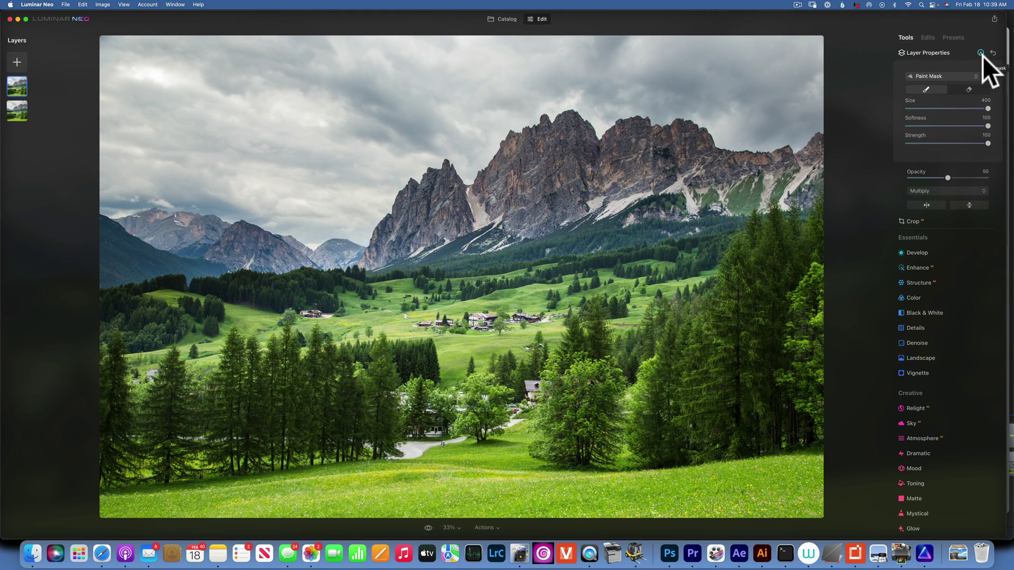
{"action": "left_click", "coordinate": [428, 527]}
{"action": "left_click", "coordinate": [428, 527]}
{"action": "left_click", "coordinate": [428, 526]}
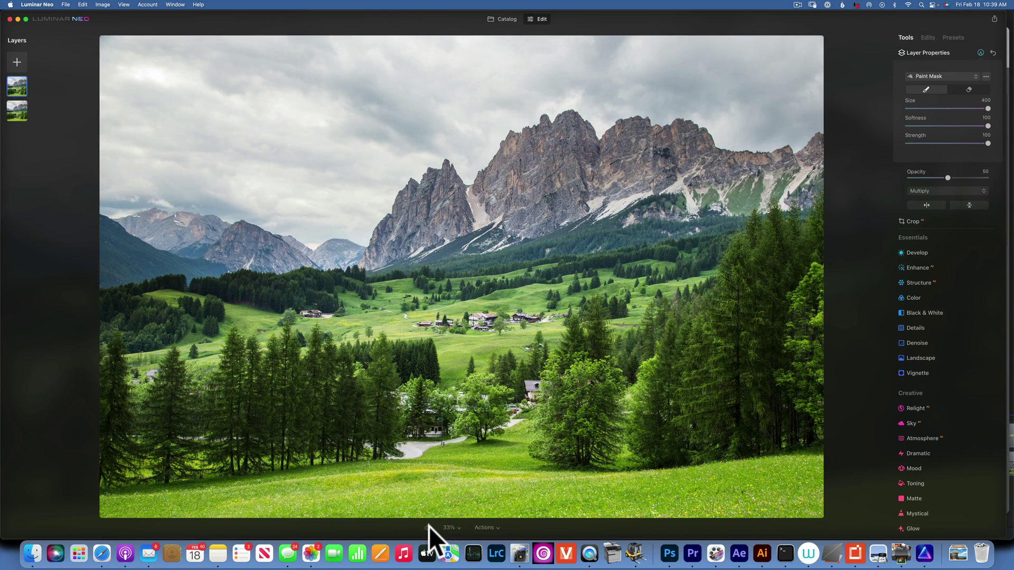
{"action": "left_click", "coordinate": [428, 527]}
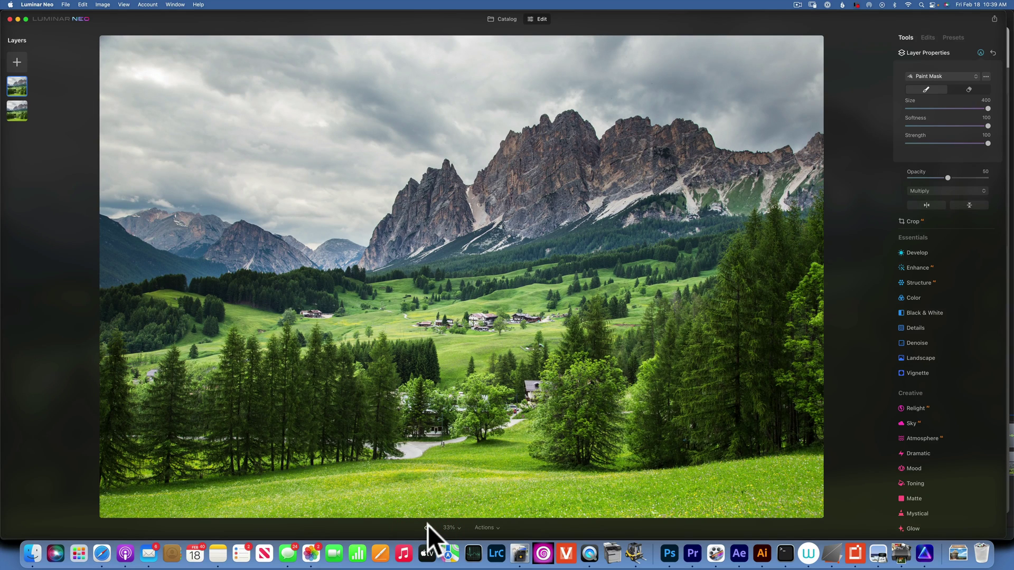
- Add the mountain photo again as a third layer and select it
{"action": "left_click", "coordinate": [17, 61]}
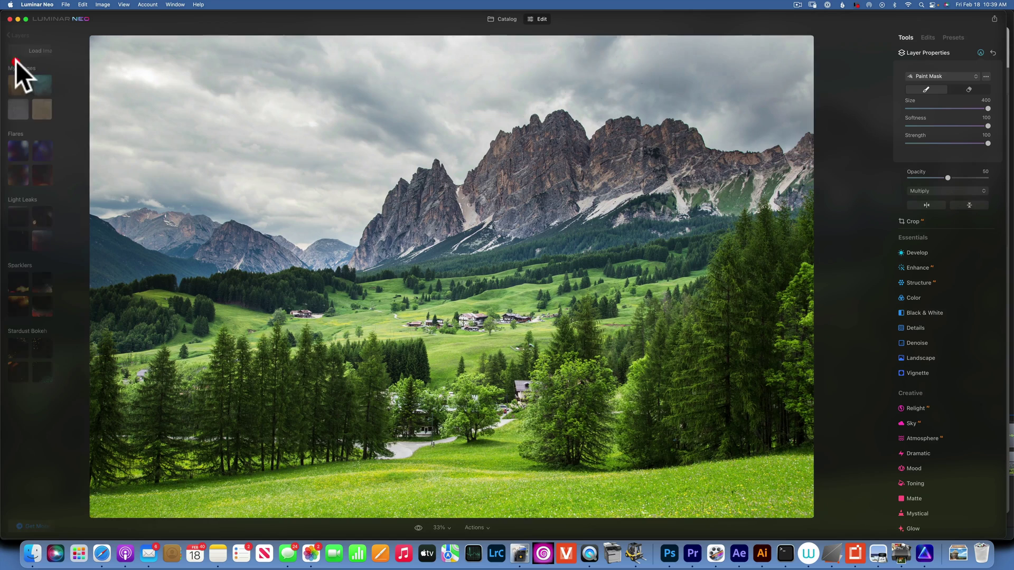
{"action": "left_click", "coordinate": [69, 68]}
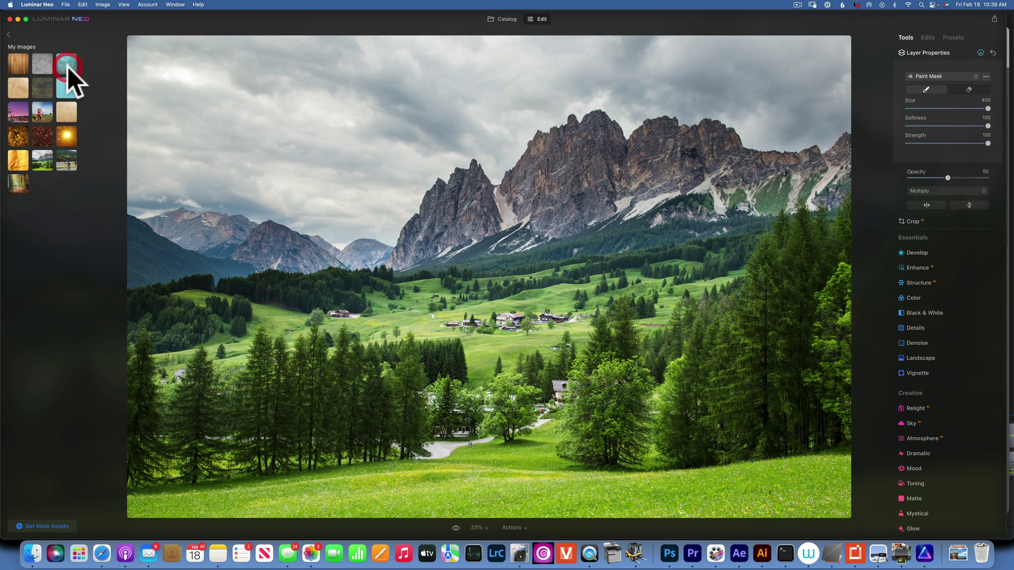
{"action": "left_click", "coordinate": [43, 159]}
{"action": "left_click", "coordinate": [17, 85]}
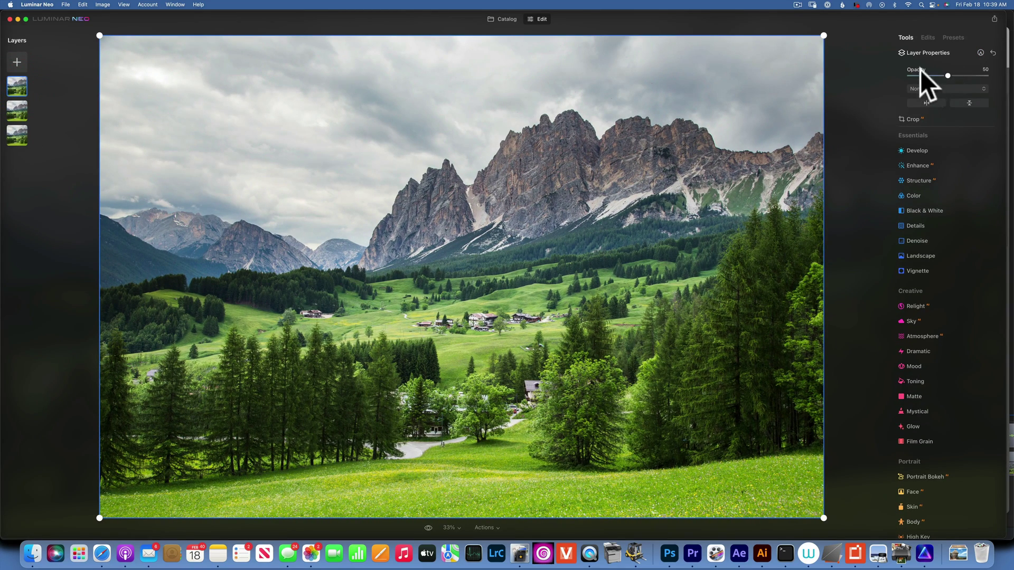
- Set the third layer to Multiply and paint its mask across the sky
{"action": "left_click", "coordinate": [929, 88]}
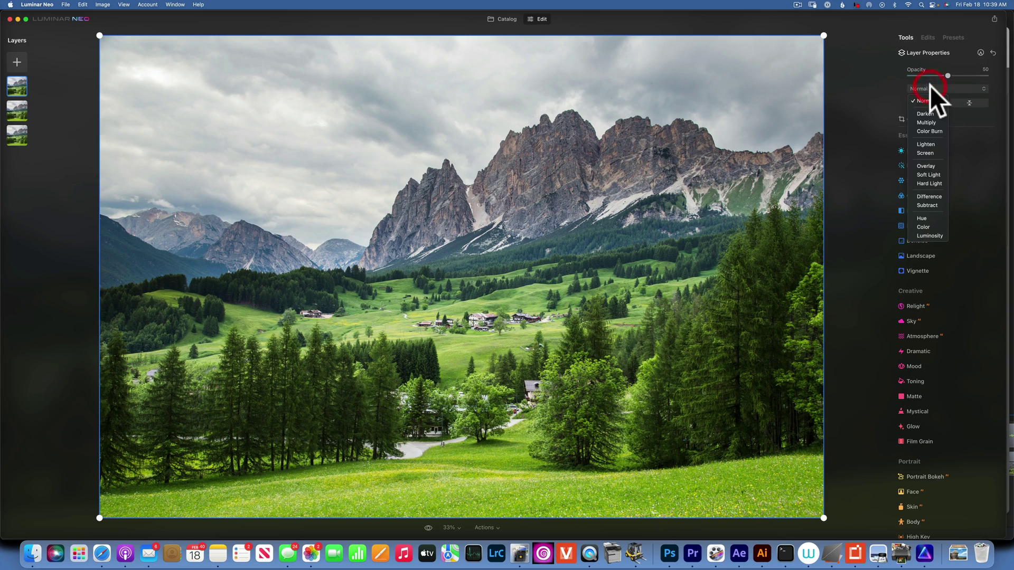
{"action": "left_click", "coordinate": [930, 123]}
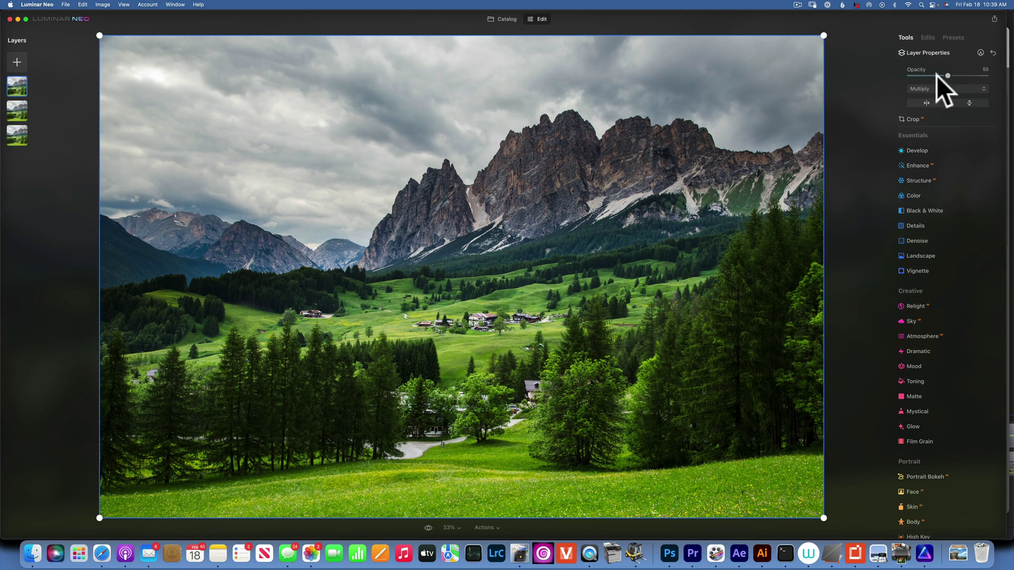
{"action": "left_click", "coordinate": [980, 51]}
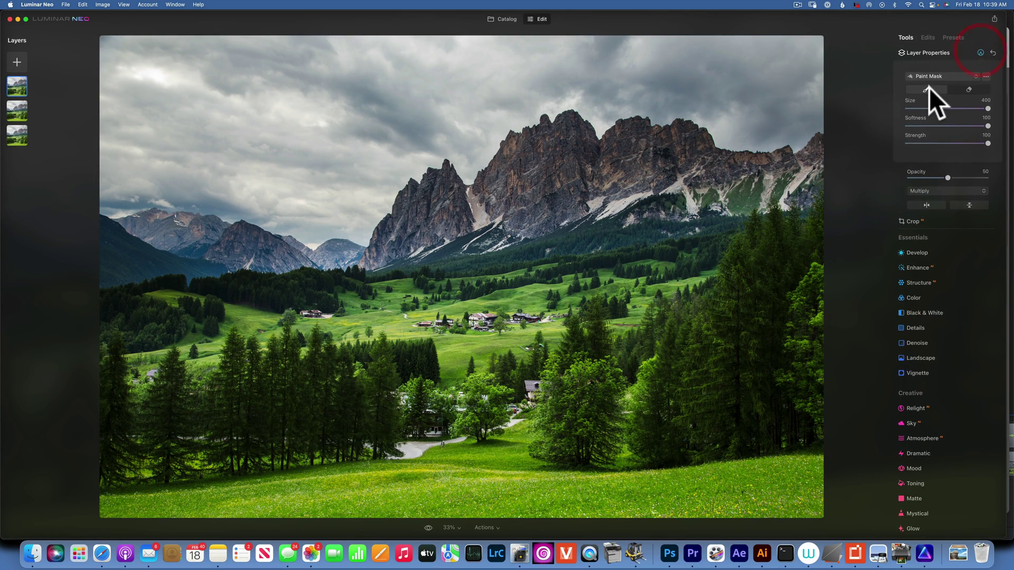
{"action": "mouse_move", "coordinate": [181, 67]}
{"action": "left_mouse_down"}
{"action": "mouse_move", "coordinate": [150, 105]}
{"action": "mouse_move", "coordinate": [188, 140]}
{"action": "mouse_move", "coordinate": [245, 156]}
{"action": "mouse_move", "coordinate": [180, 131]}
{"action": "mouse_move", "coordinate": [142, 139]}
{"action": "mouse_move", "coordinate": [334, 165]}
{"action": "mouse_move", "coordinate": [348, 178]}
{"action": "mouse_move", "coordinate": [366, 91]}
{"action": "mouse_move", "coordinate": [427, 73]}
{"action": "mouse_move", "coordinate": [427, 103]}
{"action": "mouse_move", "coordinate": [448, 104]}
{"action": "mouse_move", "coordinate": [674, 61]}
{"action": "mouse_move", "coordinate": [778, 62]}
{"action": "mouse_move", "coordinate": [793, 75]}
{"action": "mouse_move", "coordinate": [771, 61]}
{"action": "left_mouse_up"}
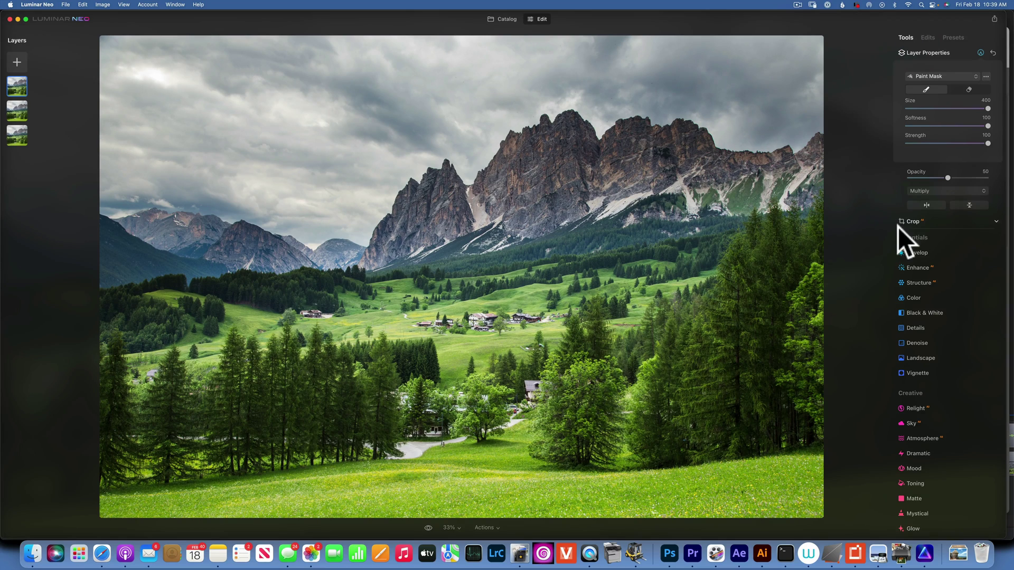
- In Develop, set Highlights to −41 and Exposure to −1.73
{"action": "left_click", "coordinate": [920, 251]}
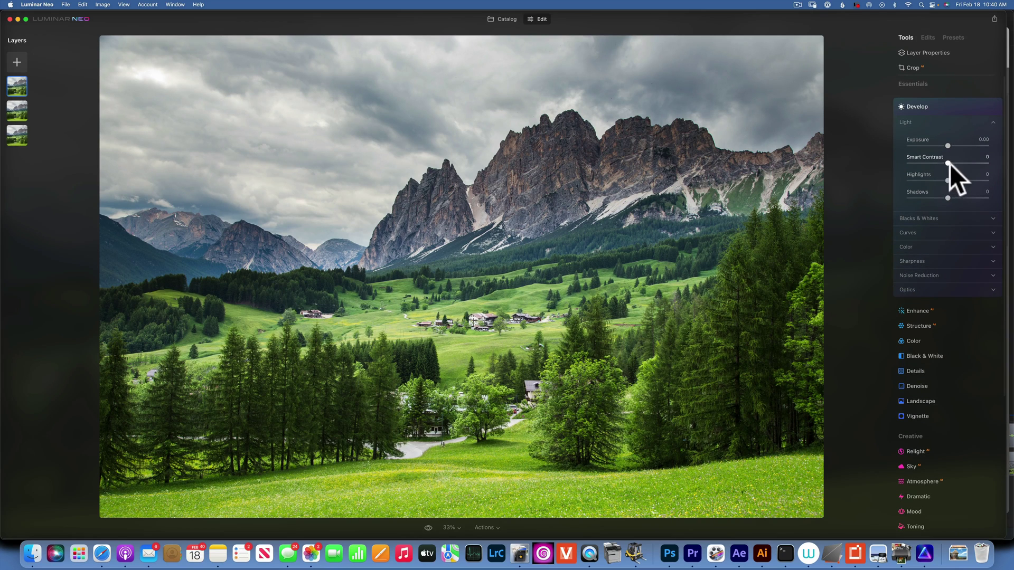
{"action": "left_click_drag", "start_coordinate": [948, 180], "coordinate": [925, 179]}
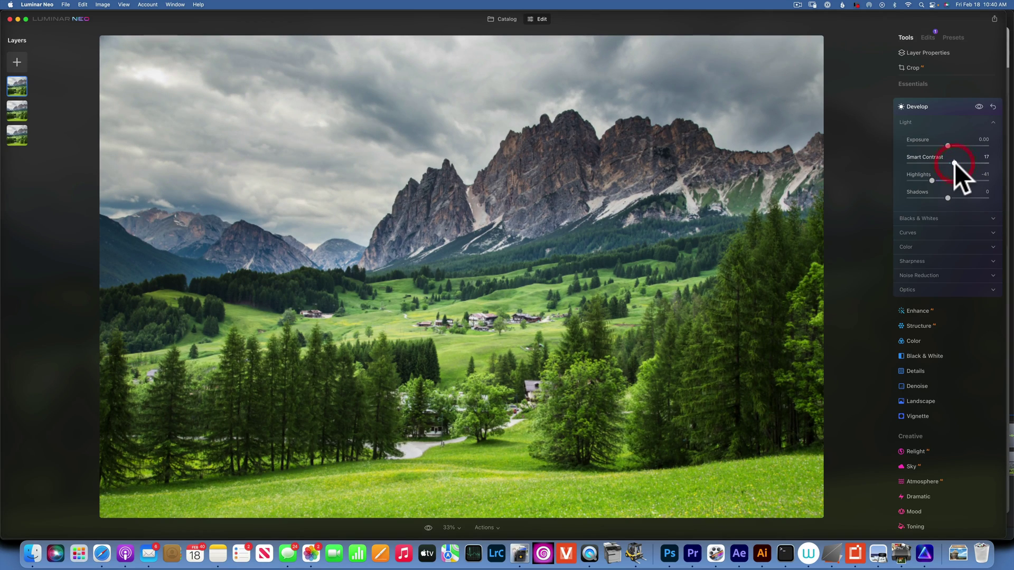
{"action": "left_click_drag", "start_coordinate": [947, 145], "coordinate": [934, 144]}
{"action": "left_click", "coordinate": [933, 145]}
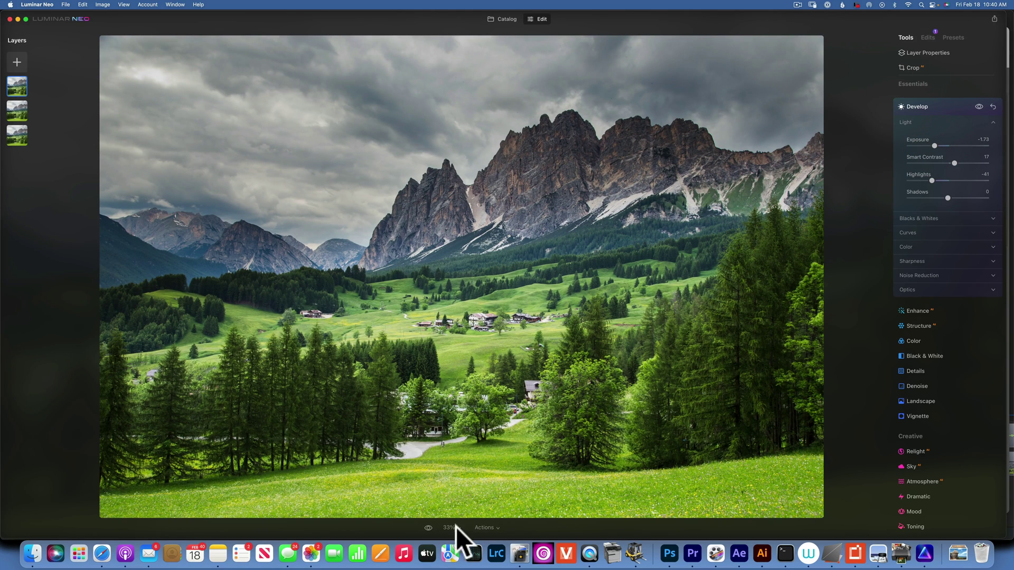
- Compare the darkened result with the original and review the layer's Edits list
{"action": "left_click", "coordinate": [427, 527]}
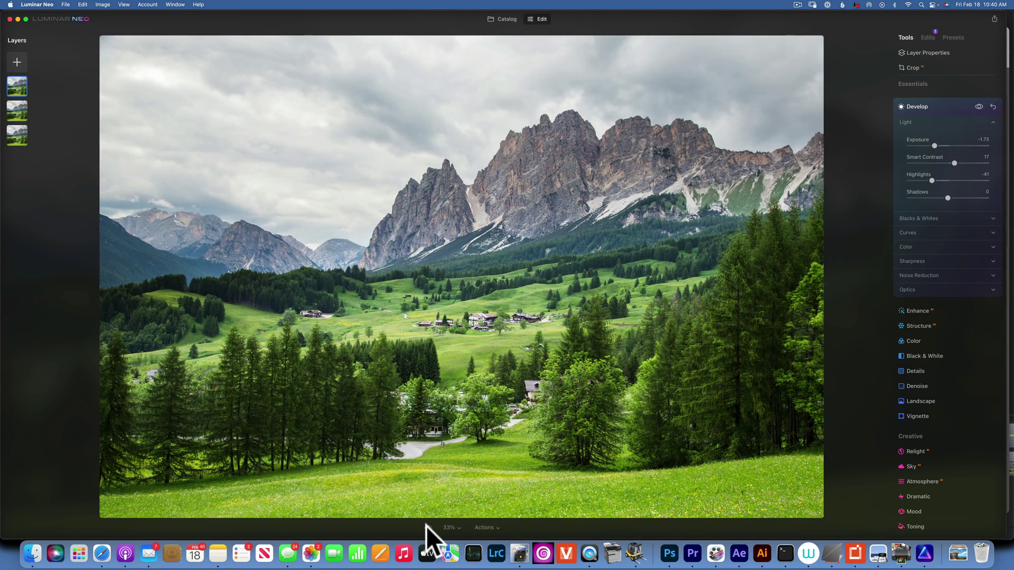
{"action": "left_click", "coordinate": [427, 527]}
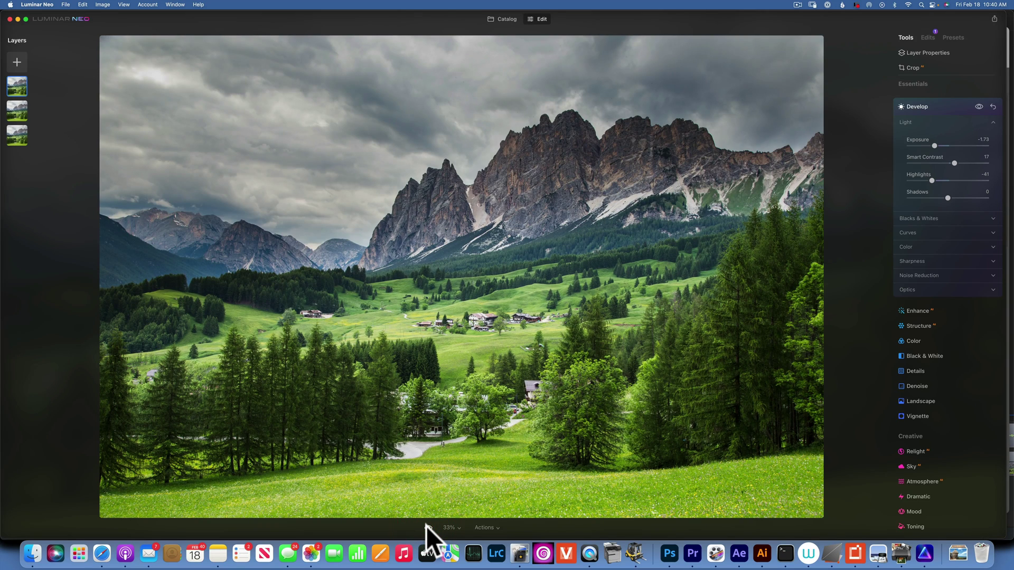
{"action": "left_click", "coordinate": [427, 526]}
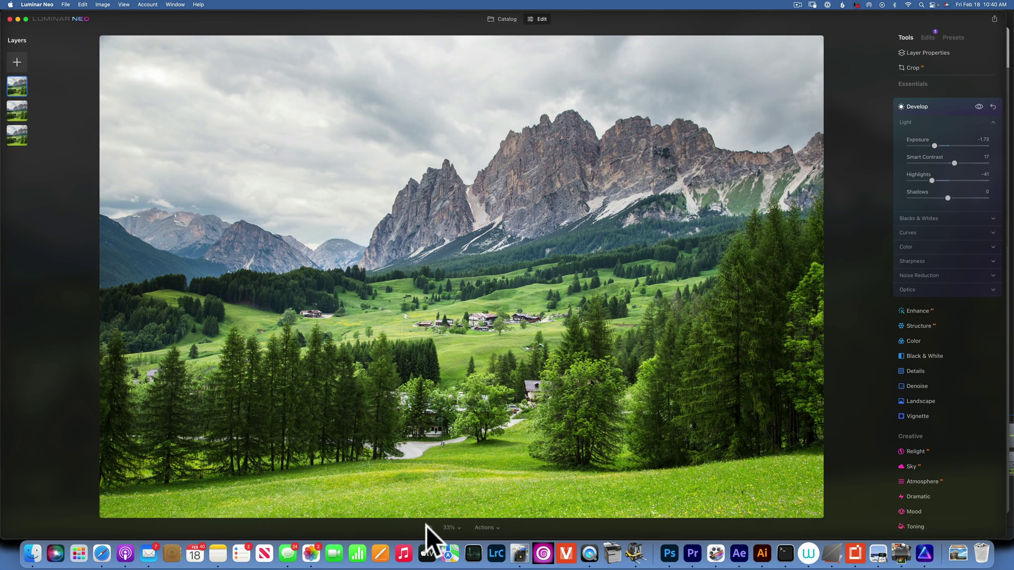
{"action": "left_click", "coordinate": [427, 526]}
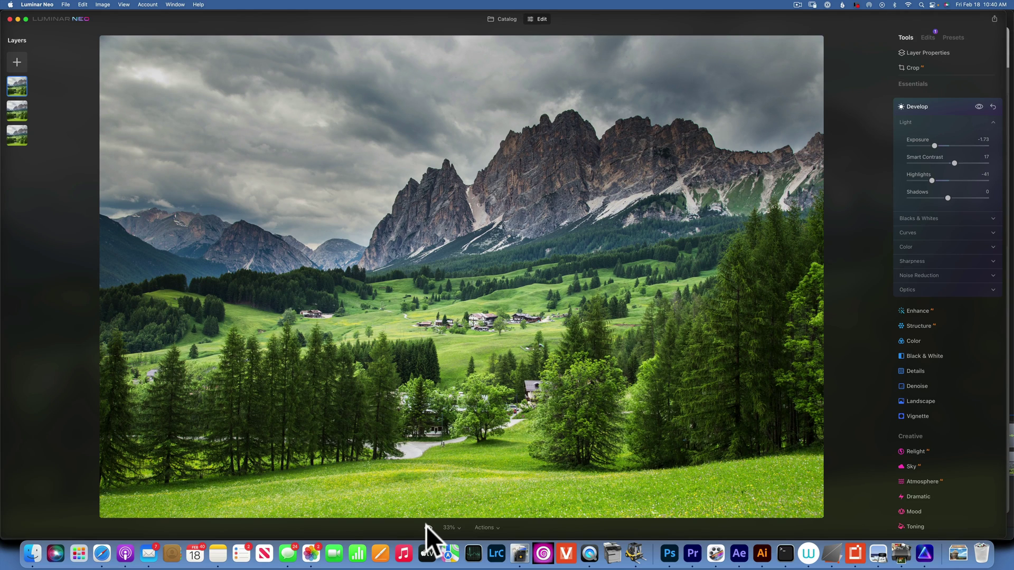
{"action": "left_click", "coordinate": [427, 526]}
{"action": "left_click", "coordinate": [427, 527]}
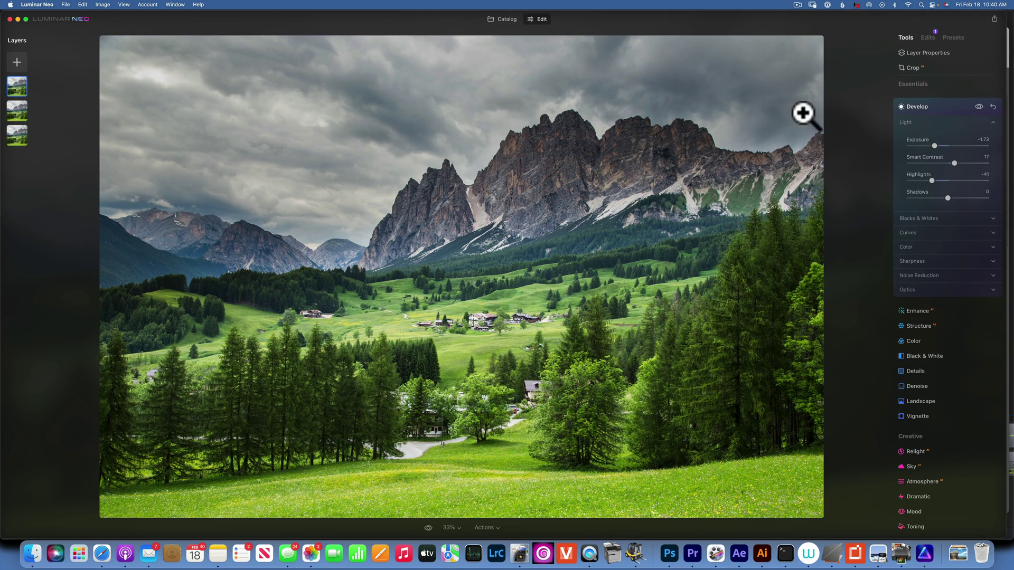
{"action": "left_click", "coordinate": [927, 36]}
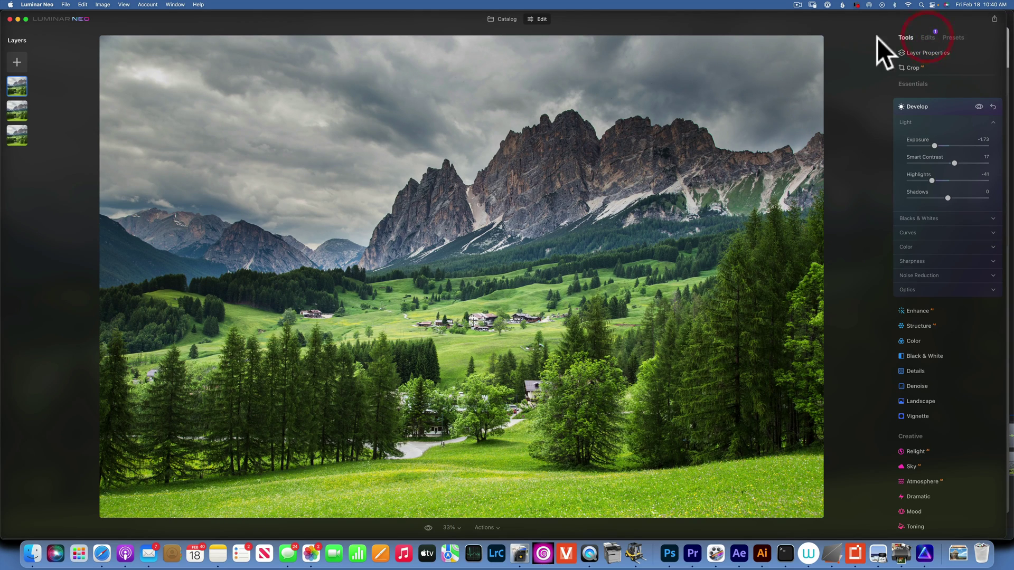
- Select the middle layer and add a paint mask in Layer Properties
{"action": "left_click", "coordinate": [18, 109]}
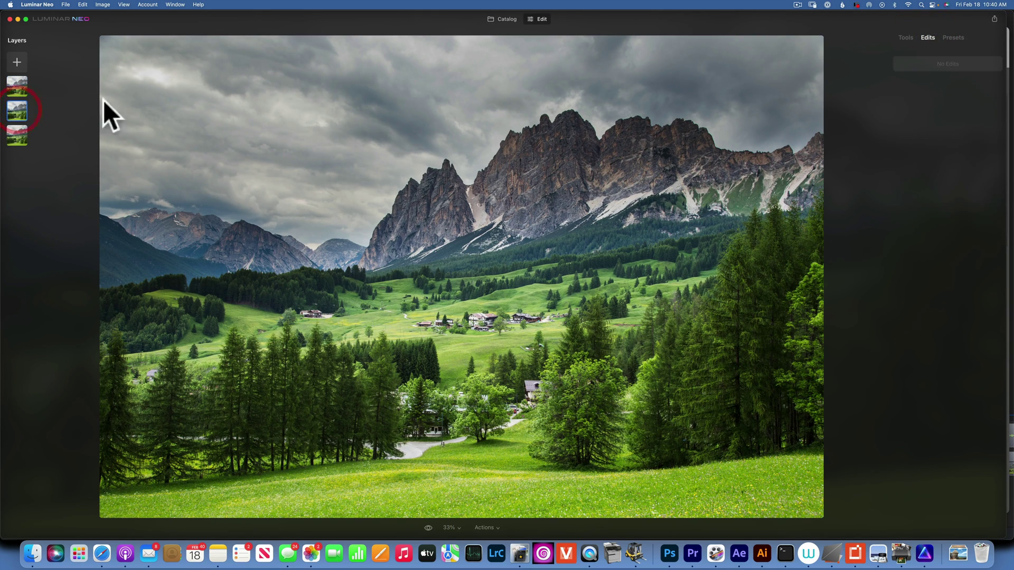
{"action": "left_click", "coordinate": [906, 35]}
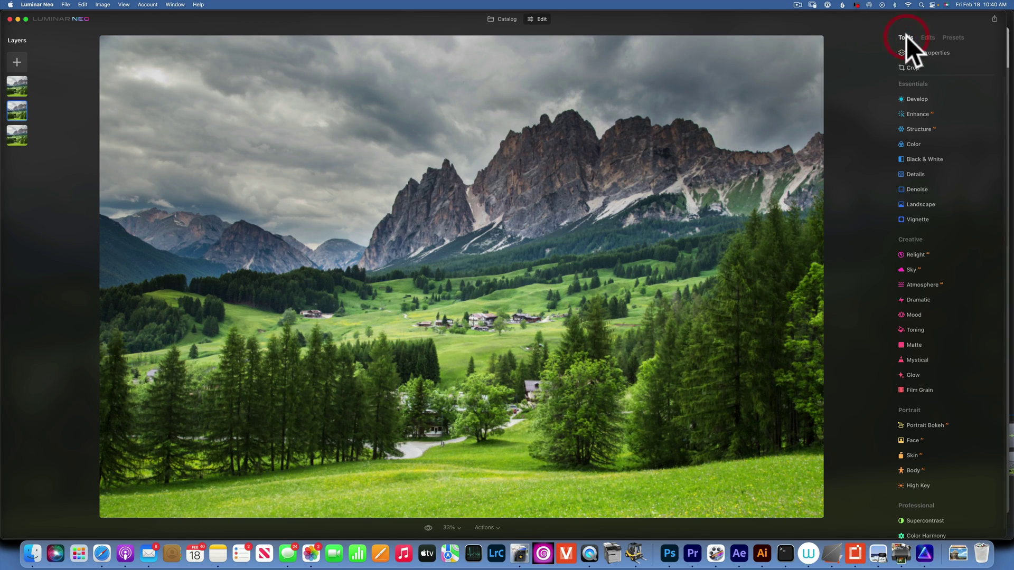
{"action": "left_click", "coordinate": [933, 53]}
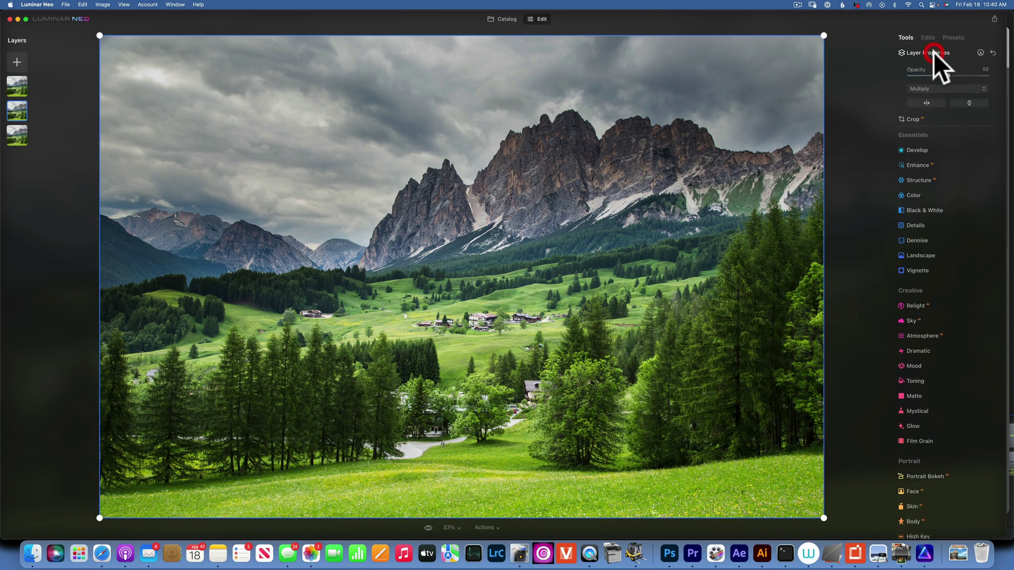
{"action": "left_click", "coordinate": [981, 53]}
- Erase the mask off the meadow at Strength 55 with a smaller brush, then compare
{"action": "left_click", "coordinate": [966, 88]}
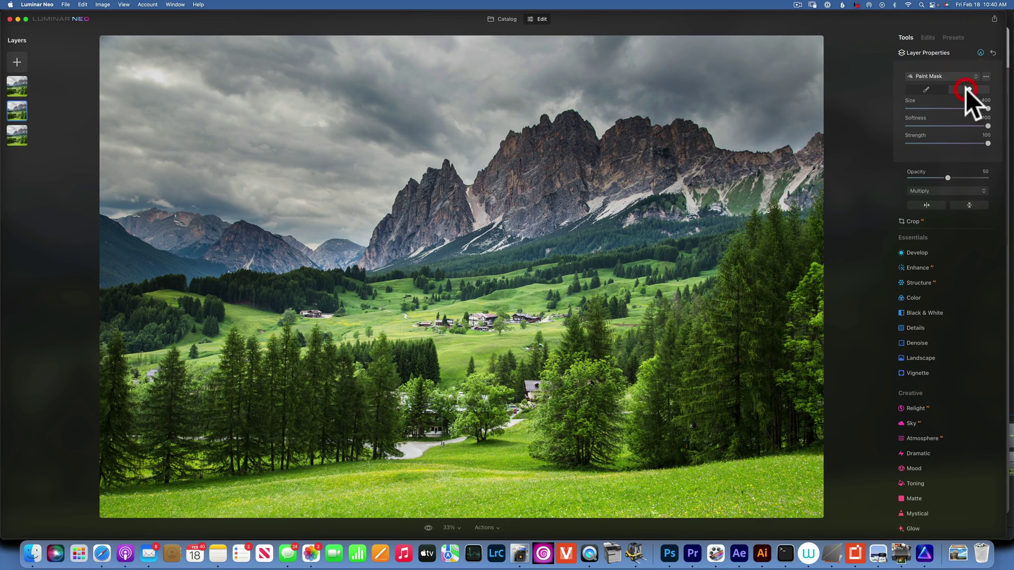
{"action": "left_click_drag", "start_coordinate": [987, 143], "coordinate": [950, 143]}
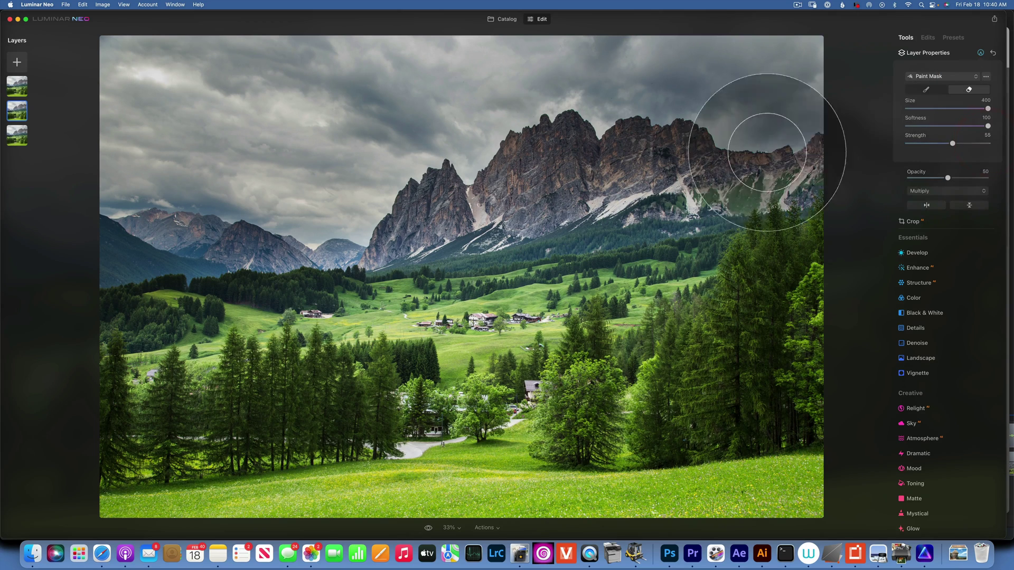
{"action": "key", "text": "bracketleft"}
{"action": "key", "text": "bracketleft"}
{"action": "key", "text": "bracketleft"}
{"action": "key", "text": "bracketleft"}
{"action": "key", "text": "bracketleft"}
{"action": "key", "text": "bracketleft"}
{"action": "key", "text": "bracketleft"}
{"action": "key", "text": "bracketleft"}
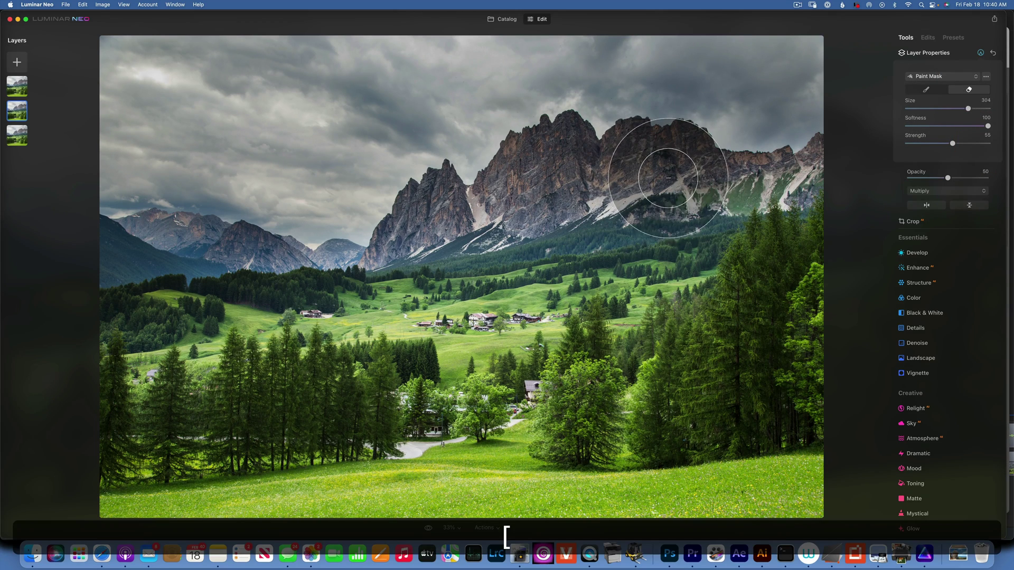
{"action": "key", "text": "slash"}
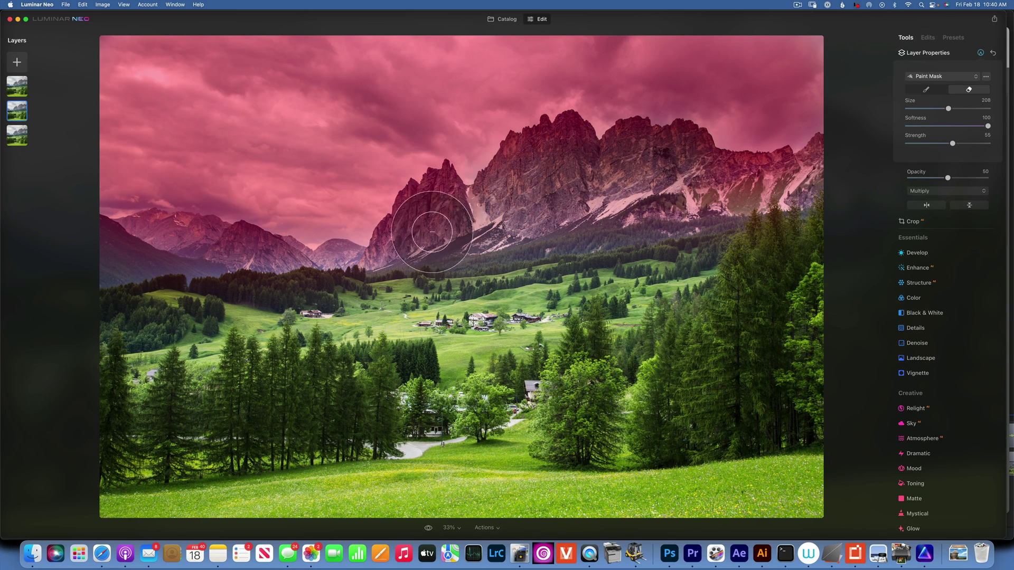
{"action": "key", "text": "slash"}
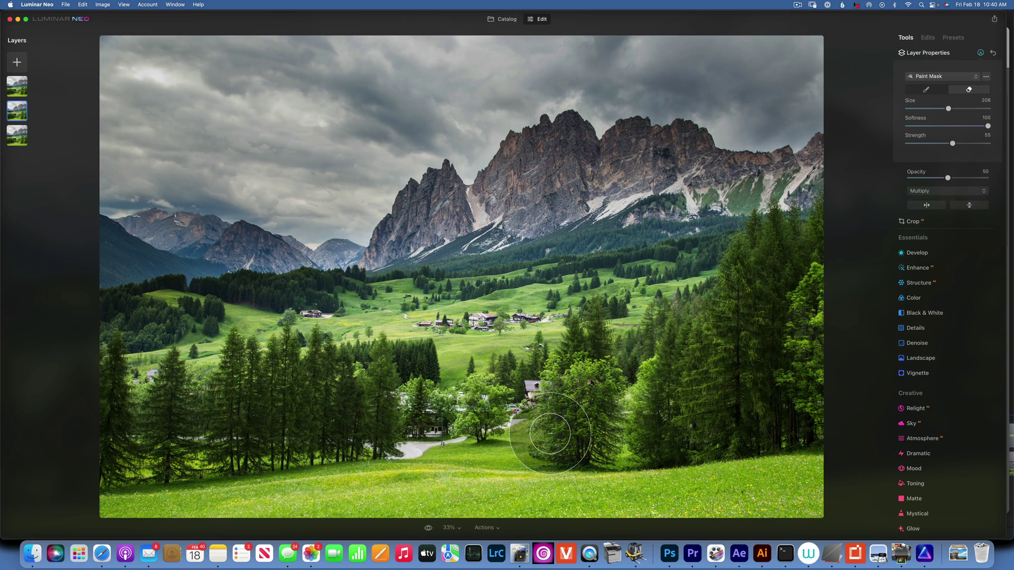
{"action": "left_click", "coordinate": [428, 527]}
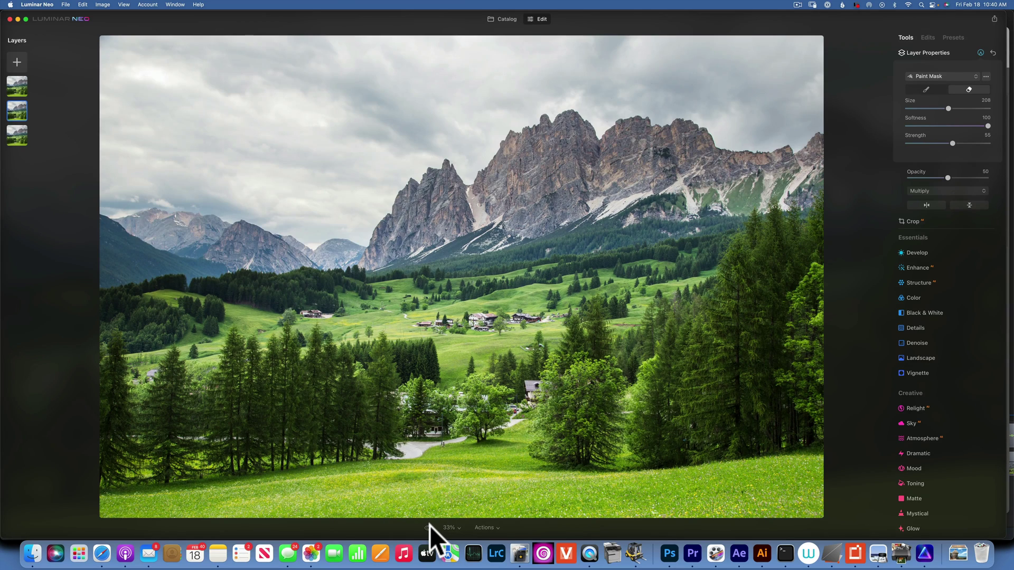
{"action": "left_click", "coordinate": [429, 527]}
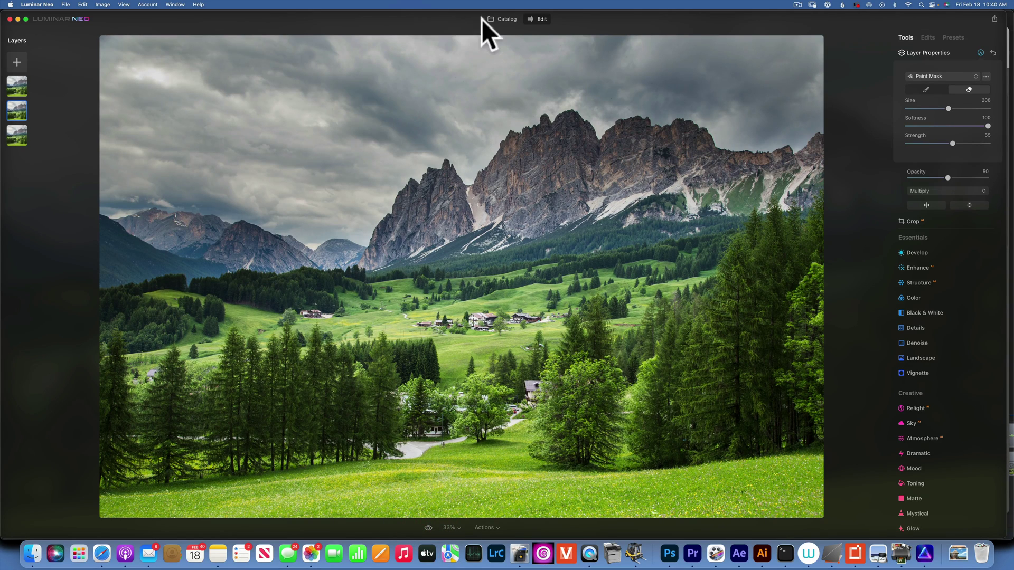
- Open the coffee cup and grinder photo from Single Image Edits in the Edit view
{"action": "left_click", "coordinate": [500, 18]}
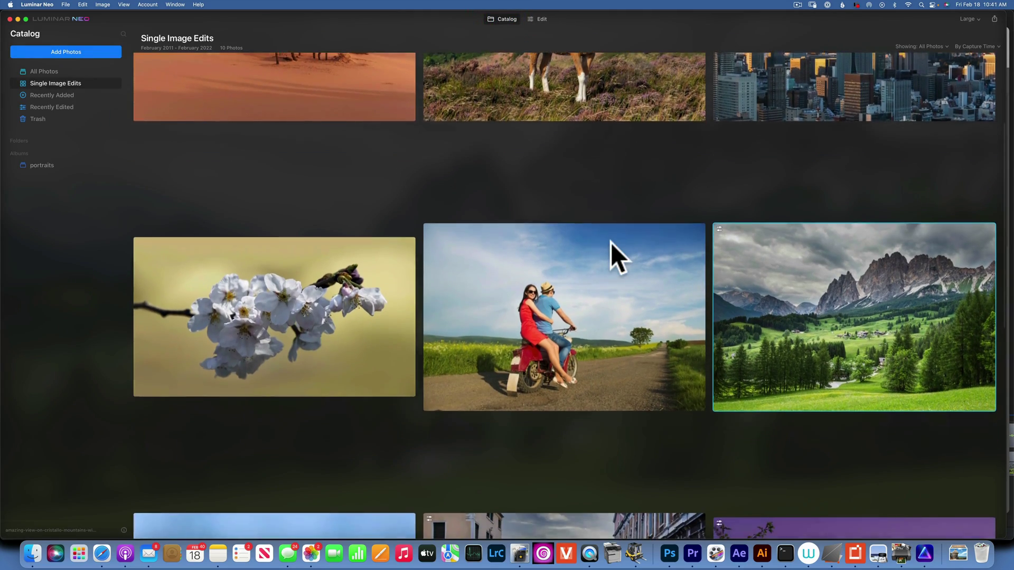
{"action": "scroll", "coordinate": [611, 242], "scroll_direction": "down", "scroll_amount": 2}
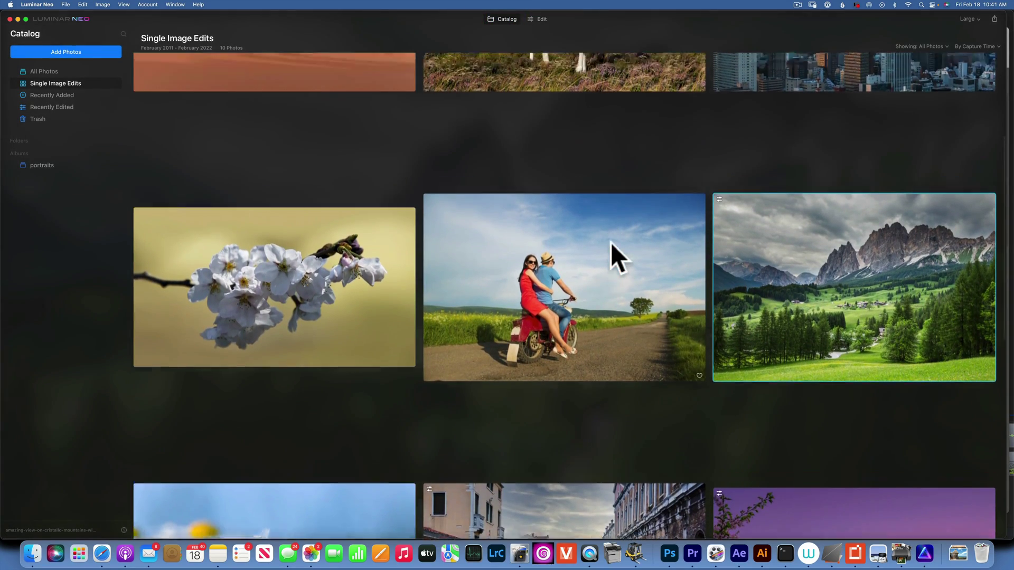
{"action": "scroll", "coordinate": [611, 242], "scroll_direction": "down", "scroll_amount": 10}
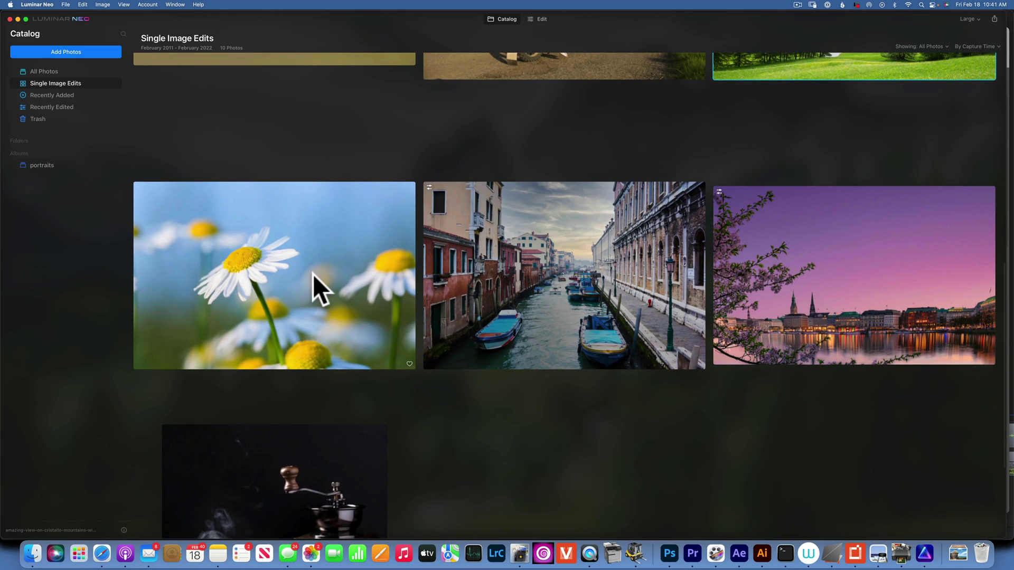
{"action": "scroll", "coordinate": [313, 274], "scroll_direction": "down", "scroll_amount": 5}
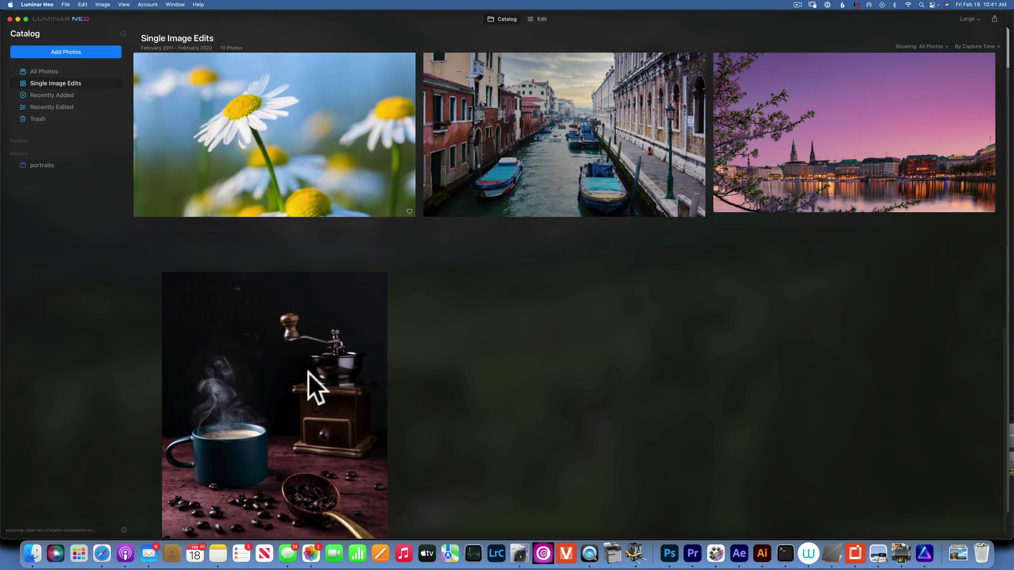
{"action": "double_click", "coordinate": [316, 403]}
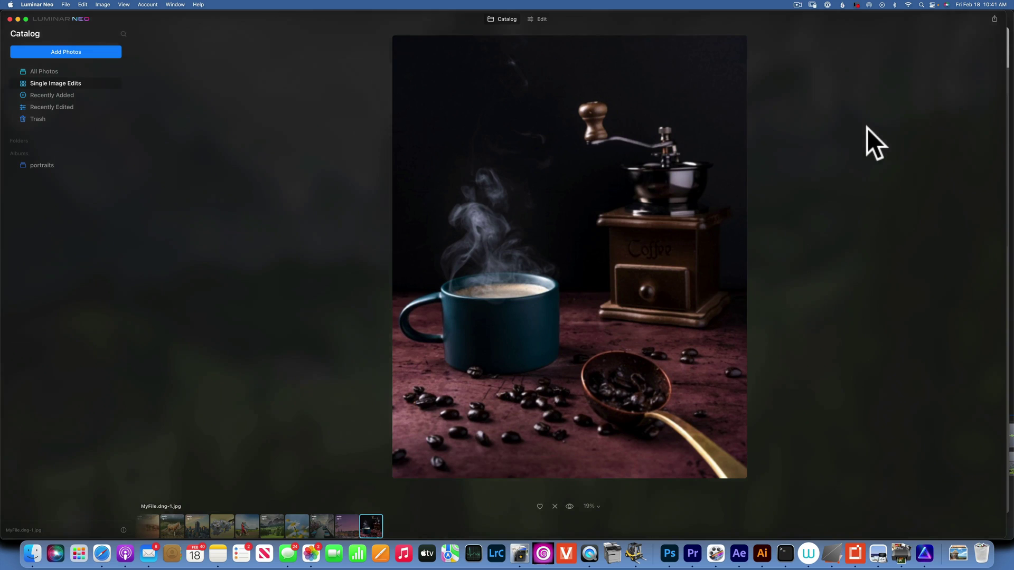
{"action": "left_click", "coordinate": [542, 19]}
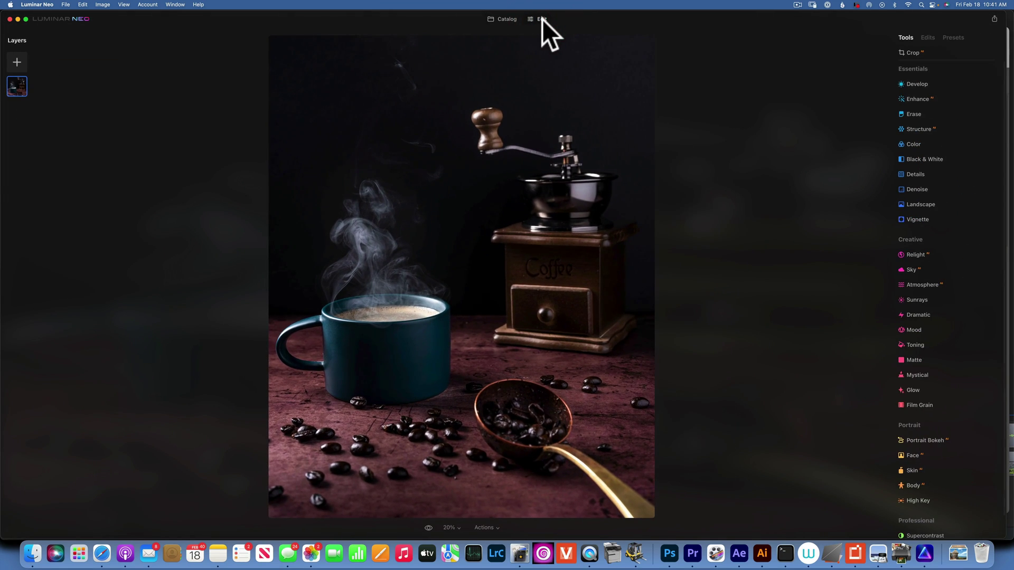
- Add the coffee-bean texture from My Images as a new layer at 50 opacity
{"action": "left_click", "coordinate": [17, 62]}
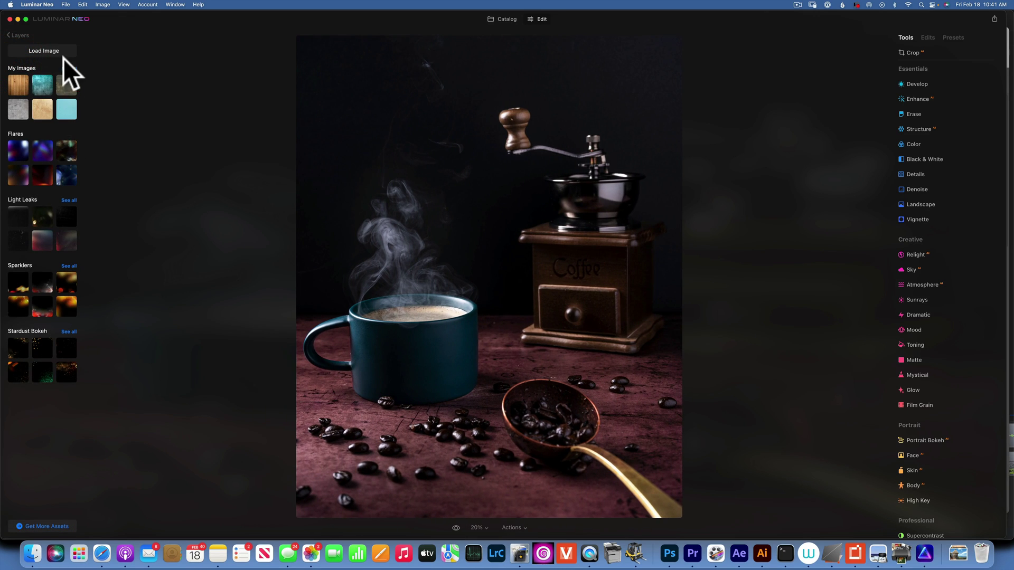
{"action": "left_click", "coordinate": [73, 68]}
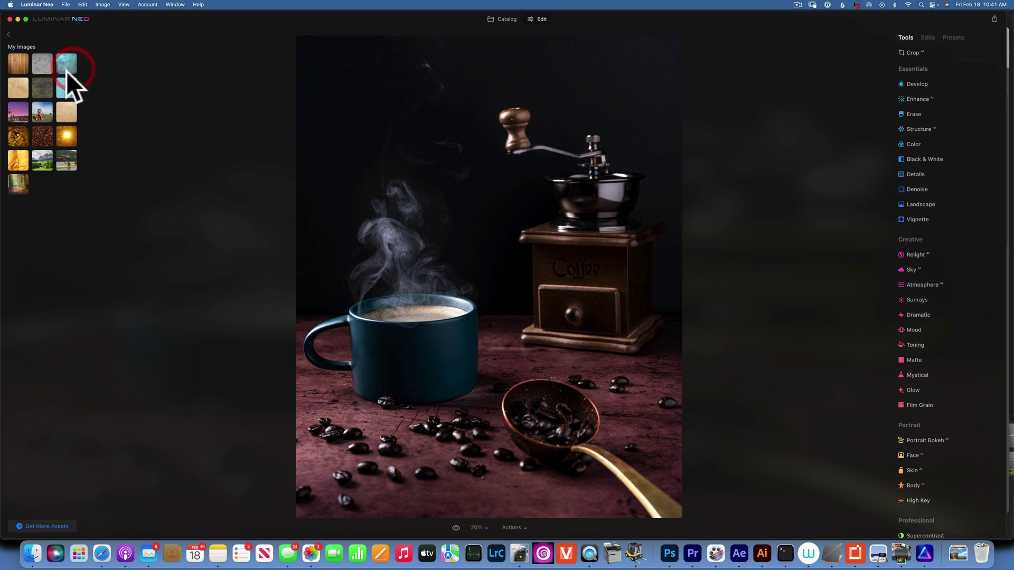
{"action": "left_click", "coordinate": [41, 136]}
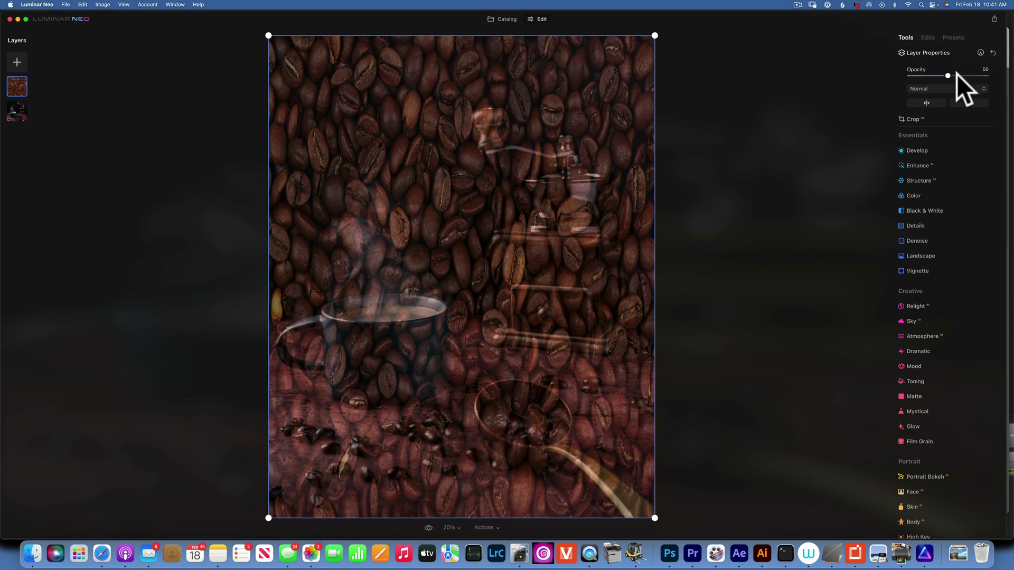
- Set the bean layer's blend mode to Screen after trying Multiply, and add a paint mask
{"action": "left_click", "coordinate": [940, 88]}
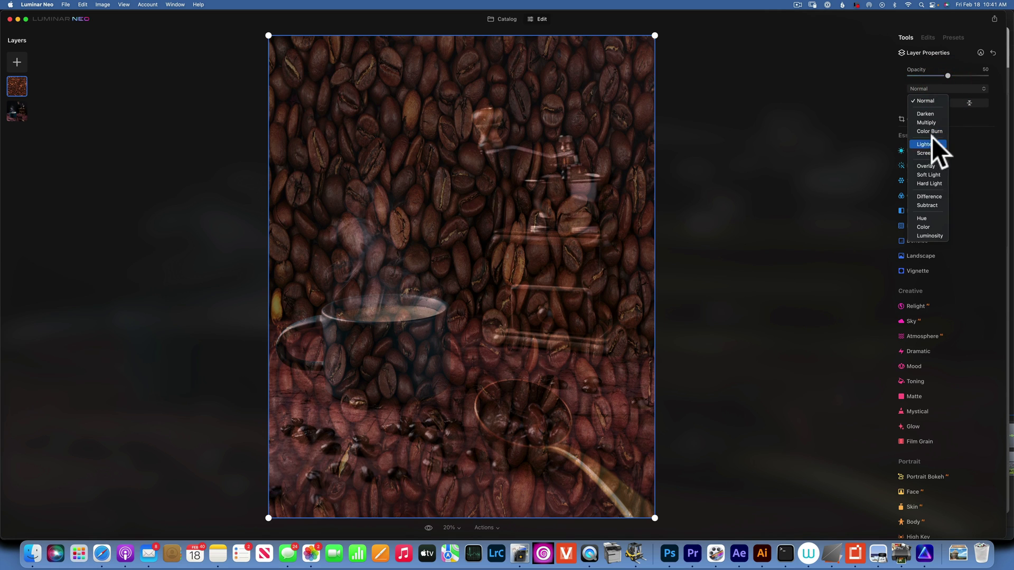
{"action": "left_click", "coordinate": [926, 122]}
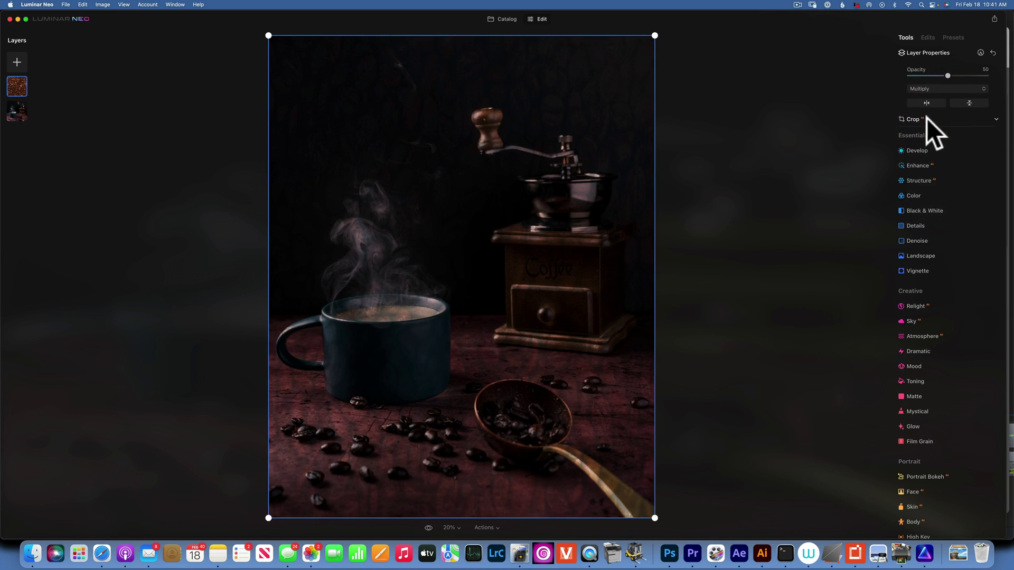
{"action": "left_click", "coordinate": [927, 89]}
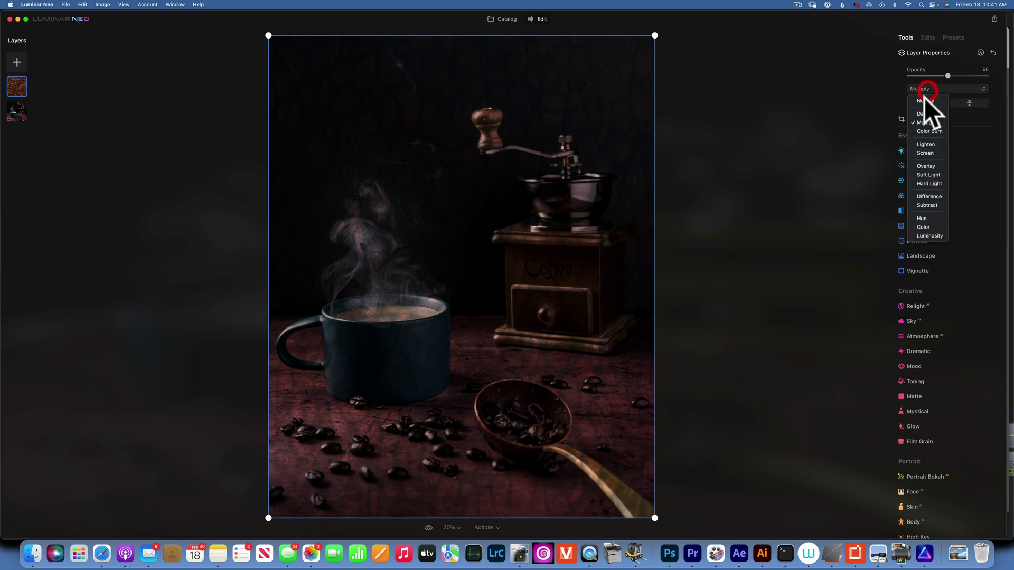
{"action": "left_click", "coordinate": [924, 152]}
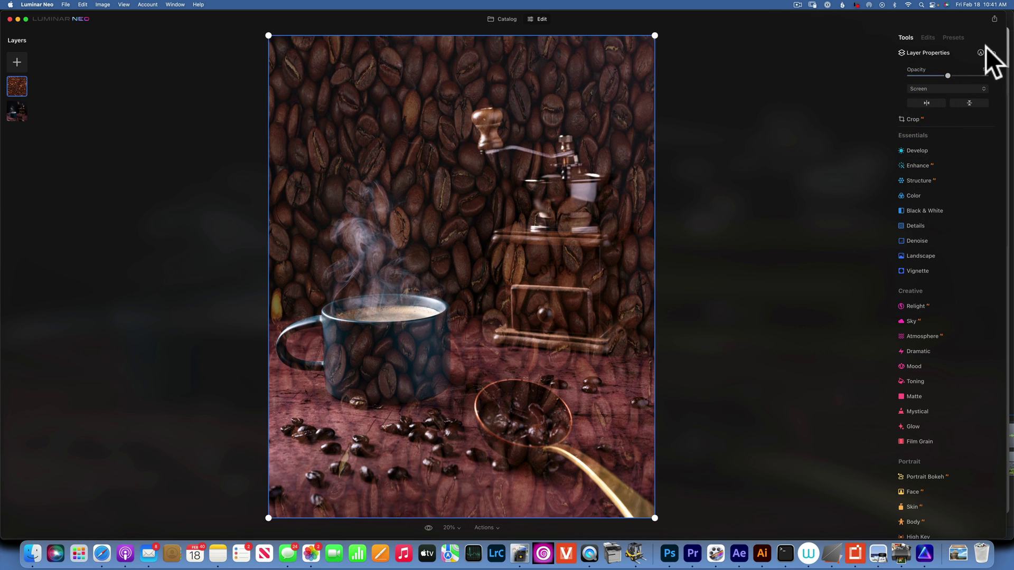
{"action": "left_click", "coordinate": [980, 53]}
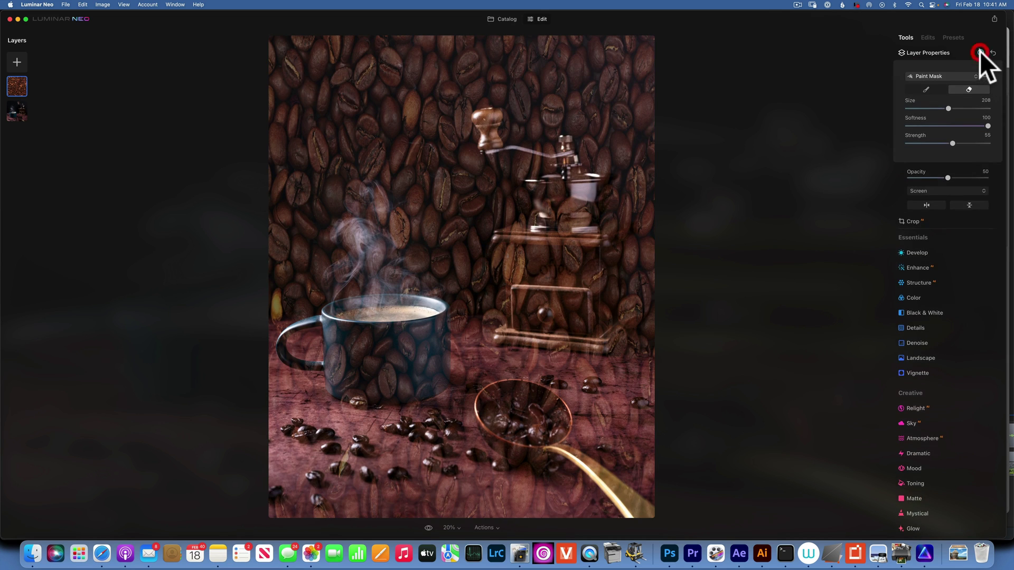
- Paint the bean texture into the mug with brush Size 64 and Strength 94
{"action": "left_click", "coordinate": [922, 90]}
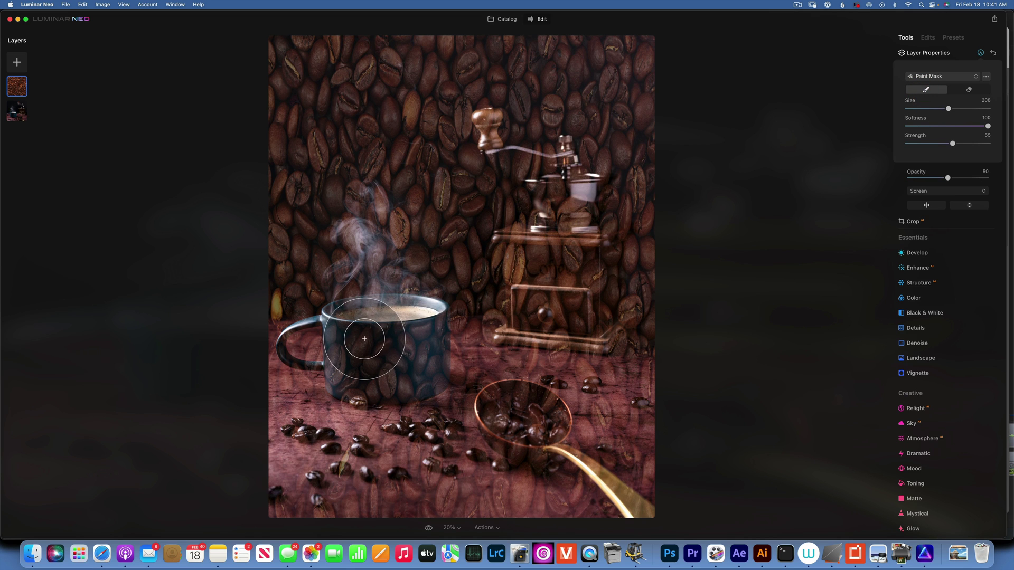
{"action": "key", "text": "bracketleft"}
{"action": "key", "text": "bracketleft"}
{"action": "key", "text": "bracketleft"}
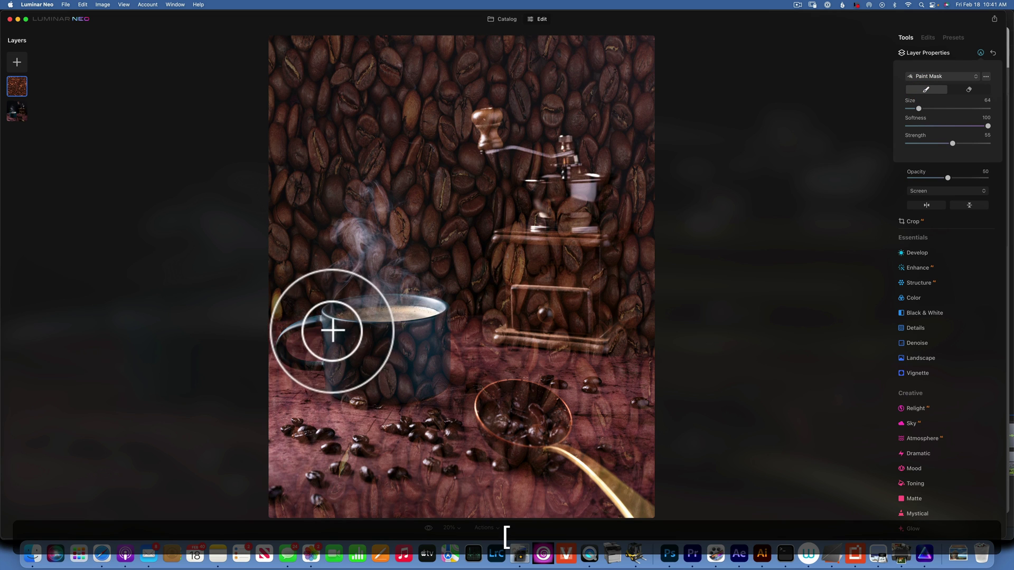
{"action": "mouse_move", "coordinate": [385, 335]}
{"action": "left_mouse_down"}
{"action": "mouse_move", "coordinate": [440, 325]}
{"action": "mouse_move", "coordinate": [439, 381]}
{"action": "mouse_move", "coordinate": [342, 389]}
{"action": "mouse_move", "coordinate": [331, 361]}
{"action": "mouse_move", "coordinate": [332, 346]}
{"action": "mouse_move", "coordinate": [345, 378]}
{"action": "mouse_move", "coordinate": [358, 378]}
{"action": "mouse_move", "coordinate": [373, 351]}
{"action": "mouse_move", "coordinate": [417, 382]}
{"action": "mouse_move", "coordinate": [421, 371]}
{"action": "mouse_move", "coordinate": [357, 357]}
{"action": "mouse_move", "coordinate": [426, 348]}
{"action": "mouse_move", "coordinate": [439, 330]}
{"action": "mouse_move", "coordinate": [429, 380]}
{"action": "mouse_move", "coordinate": [380, 384]}
{"action": "mouse_move", "coordinate": [352, 373]}
{"action": "mouse_move", "coordinate": [340, 335]}
{"action": "left_mouse_up"}
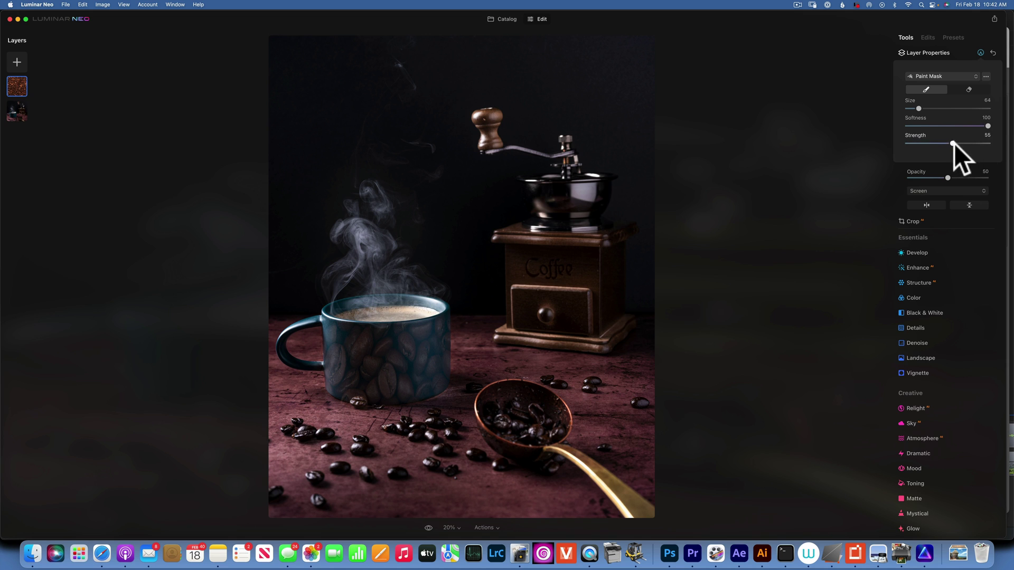
{"action": "left_click_drag", "start_coordinate": [954, 143], "coordinate": [983, 143]}
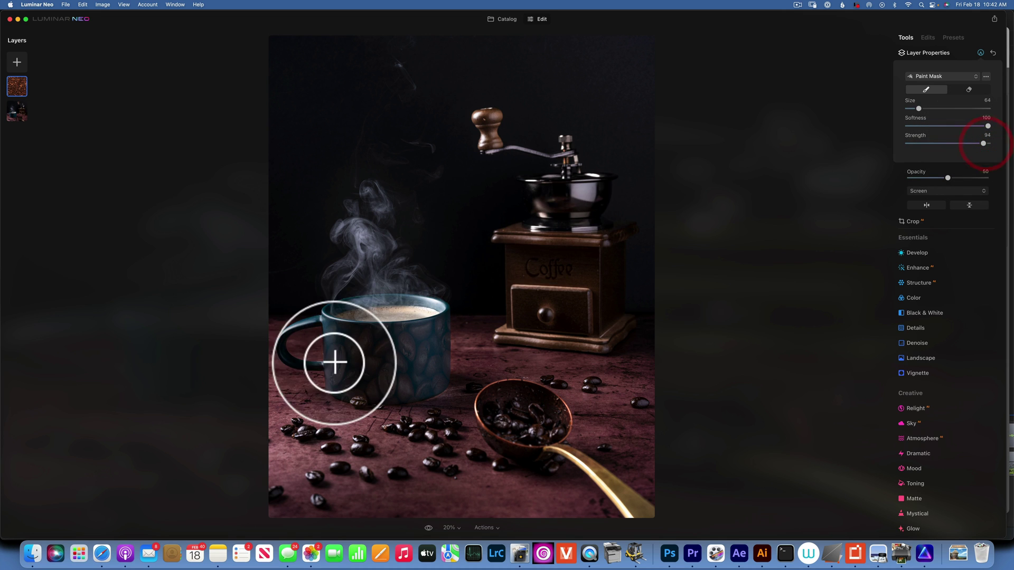
{"action": "mouse_move", "coordinate": [334, 362]}
{"action": "left_mouse_down"}
{"action": "mouse_move", "coordinate": [339, 333]}
{"action": "mouse_move", "coordinate": [339, 385]}
{"action": "mouse_move", "coordinate": [407, 384]}
{"action": "mouse_move", "coordinate": [437, 371]}
{"action": "mouse_move", "coordinate": [437, 333]}
{"action": "mouse_move", "coordinate": [354, 346]}
{"action": "mouse_move", "coordinate": [358, 367]}
{"action": "mouse_move", "coordinate": [412, 357]}
{"action": "mouse_move", "coordinate": [434, 330]}
{"action": "mouse_move", "coordinate": [435, 367]}
{"action": "mouse_move", "coordinate": [343, 369]}
{"action": "mouse_move", "coordinate": [340, 355]}
{"action": "left_mouse_up"}
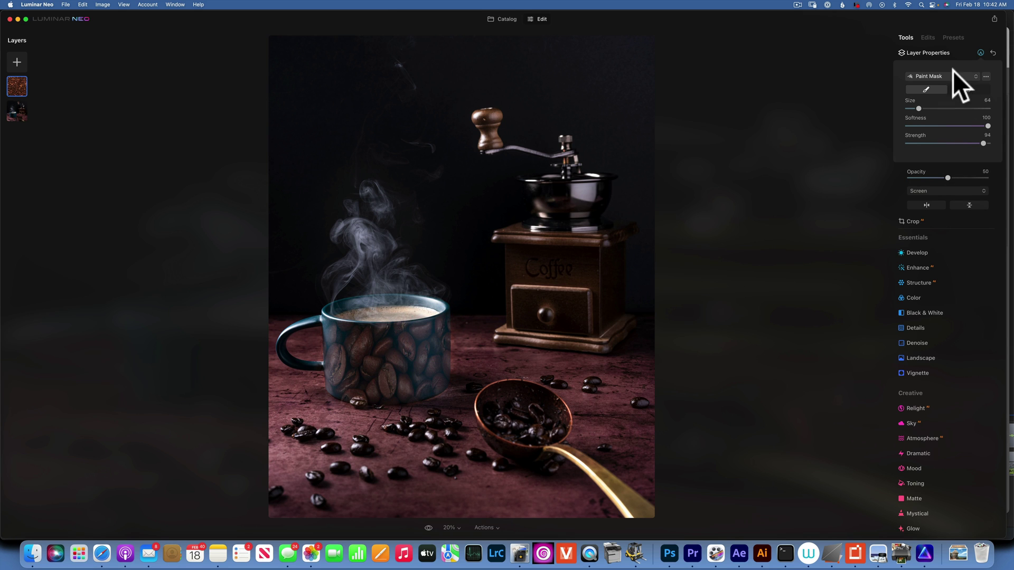
- Add a reddish-orange lens flare over the coffee photo as a new layer
{"action": "left_click", "coordinate": [429, 527]}
{"action": "left_click", "coordinate": [18, 61]}
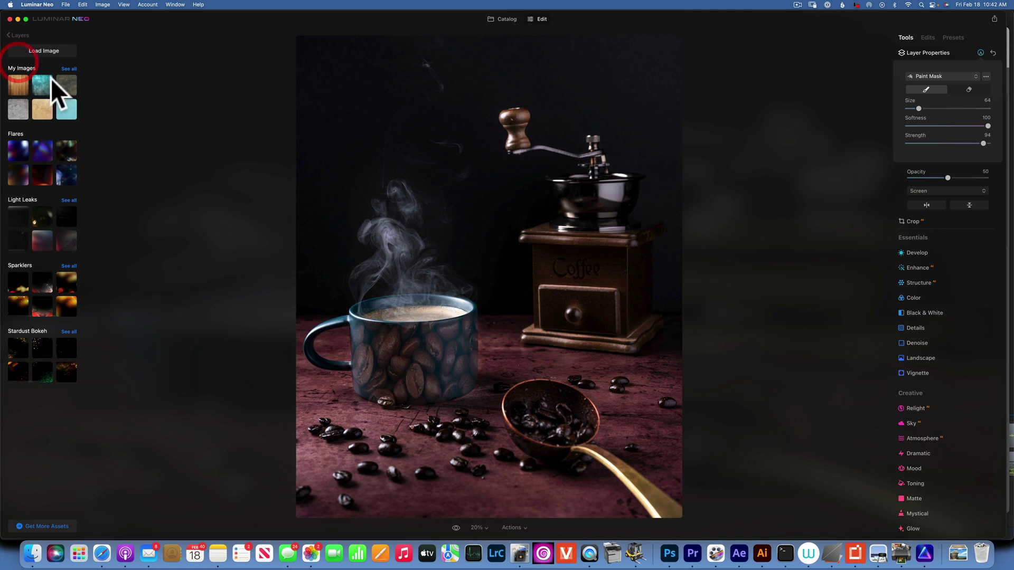
{"action": "left_click", "coordinate": [42, 175]}
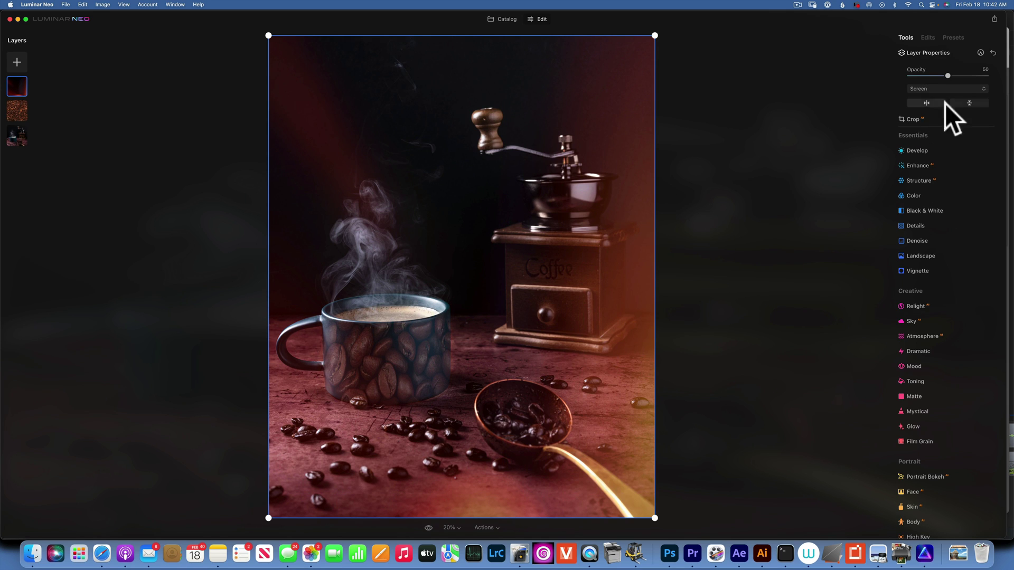
- Flip the flare horizontally and vertically so its glow comes from the left, keeping Screen blend
{"action": "left_click", "coordinate": [928, 103]}
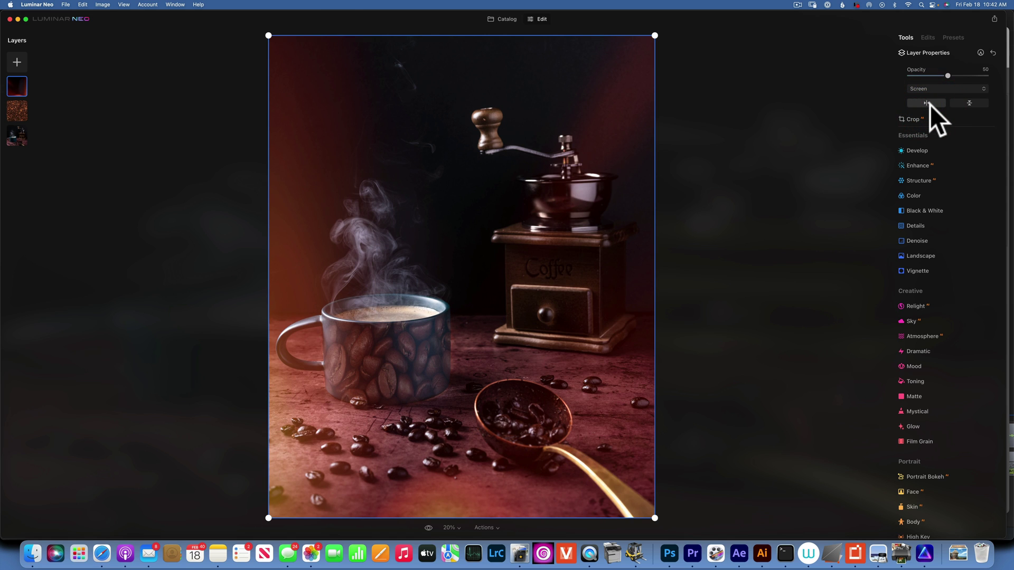
{"action": "left_click", "coordinate": [970, 103]}
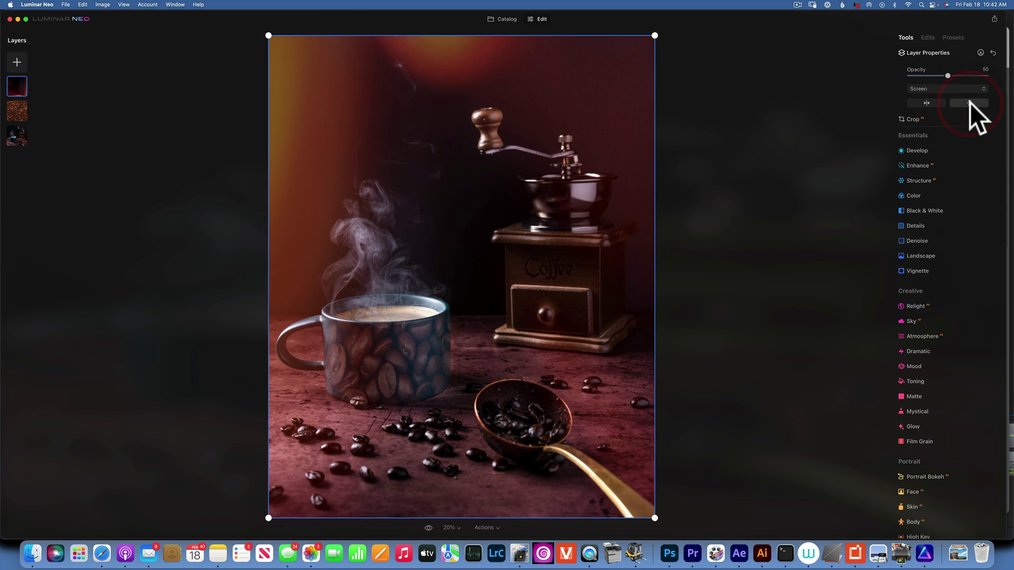
{"action": "left_click", "coordinate": [934, 104]}
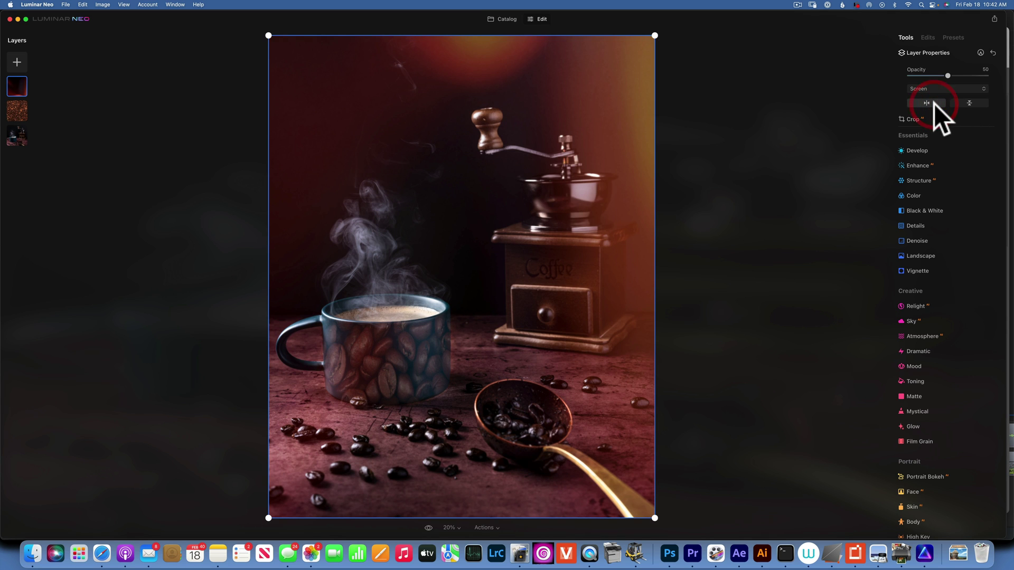
{"action": "left_click", "coordinate": [964, 103]}
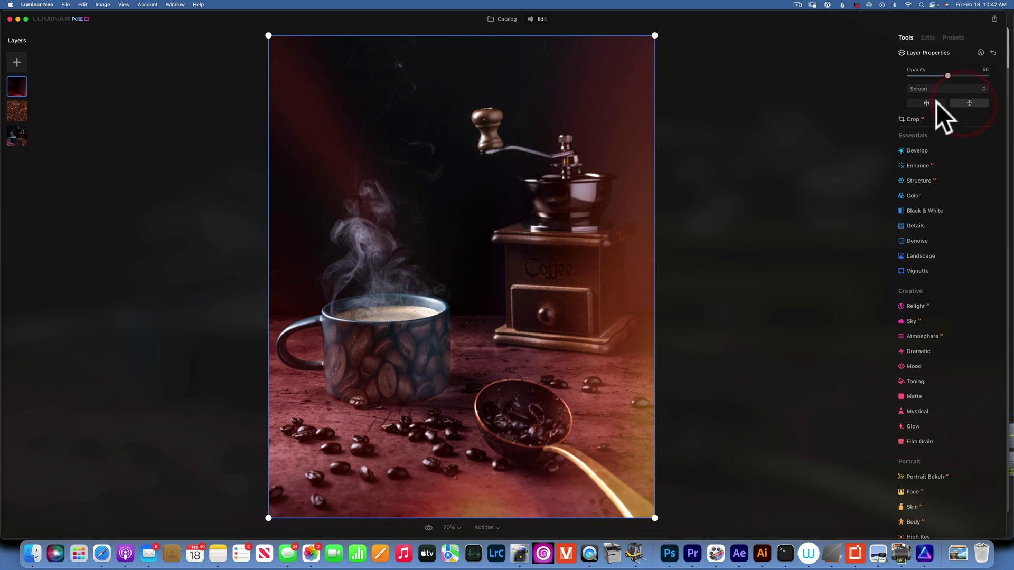
{"action": "left_click", "coordinate": [922, 102]}
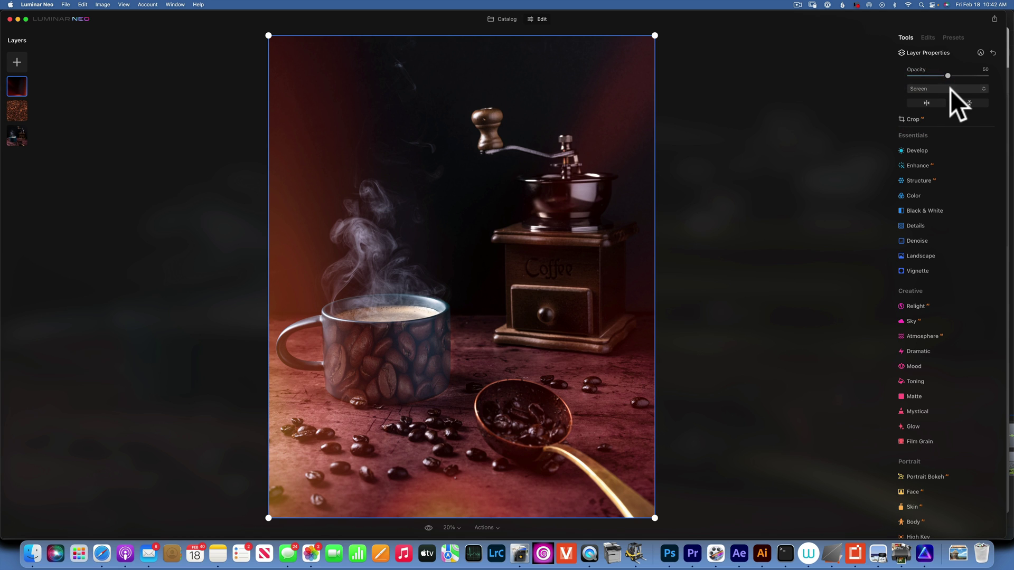
{"action": "left_click", "coordinate": [945, 88]}
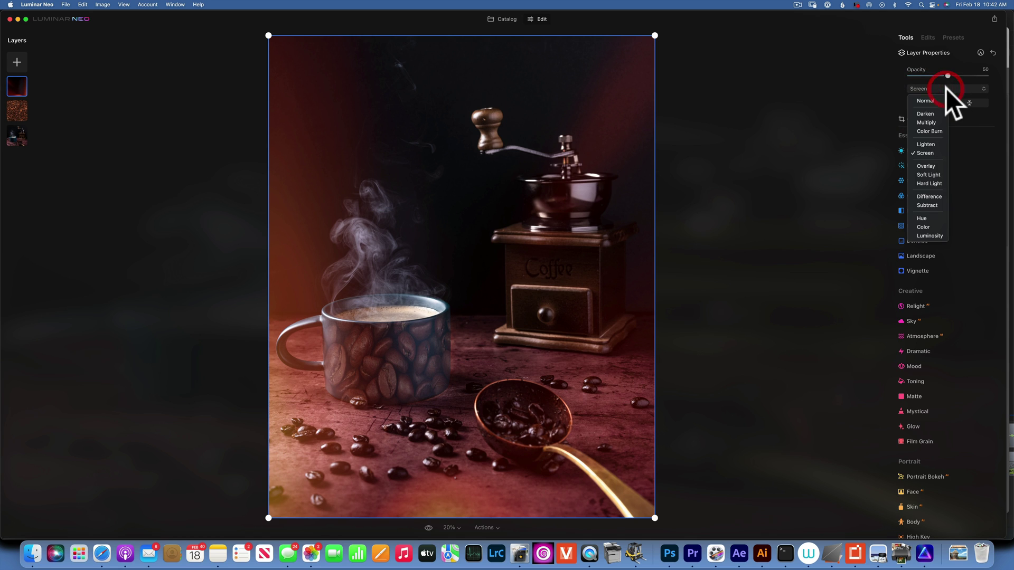
{"action": "left_click", "coordinate": [928, 153]}
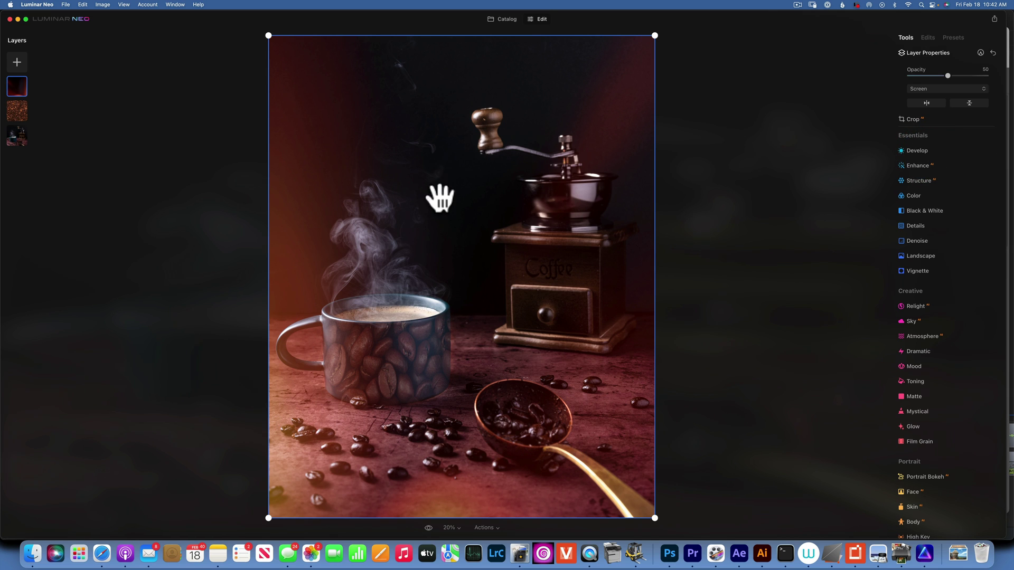
- Shift the flare layer left and stretch it wider than the photo, comparing before and after
{"action": "left_click_drag", "start_coordinate": [450, 248], "coordinate": [369, 244]}
{"action": "left_click_drag", "start_coordinate": [573, 301], "coordinate": [659, 303]}
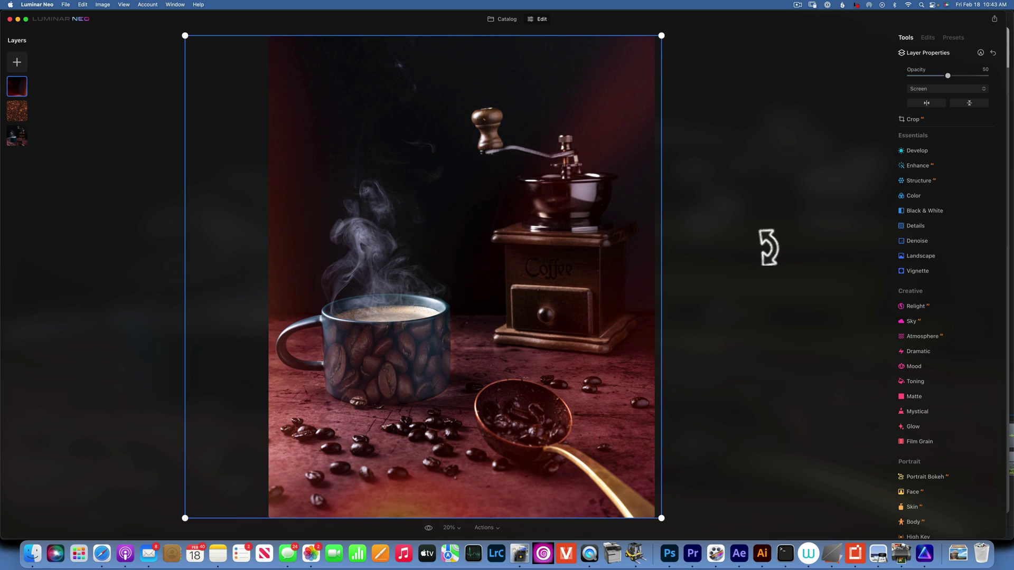
{"action": "left_click", "coordinate": [428, 528]}
{"action": "left_click", "coordinate": [428, 528]}
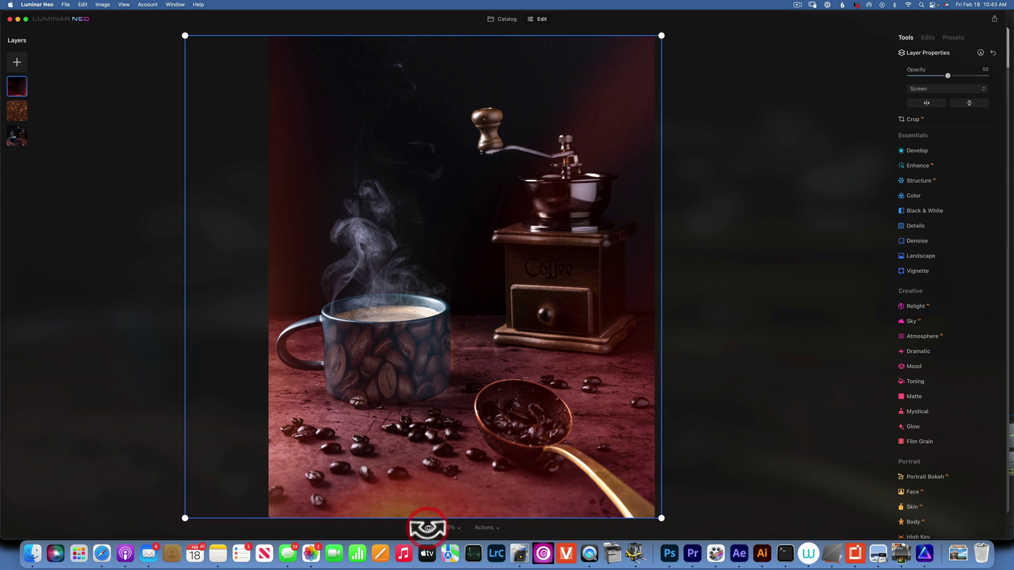
{"action": "left_click", "coordinate": [427, 528]}
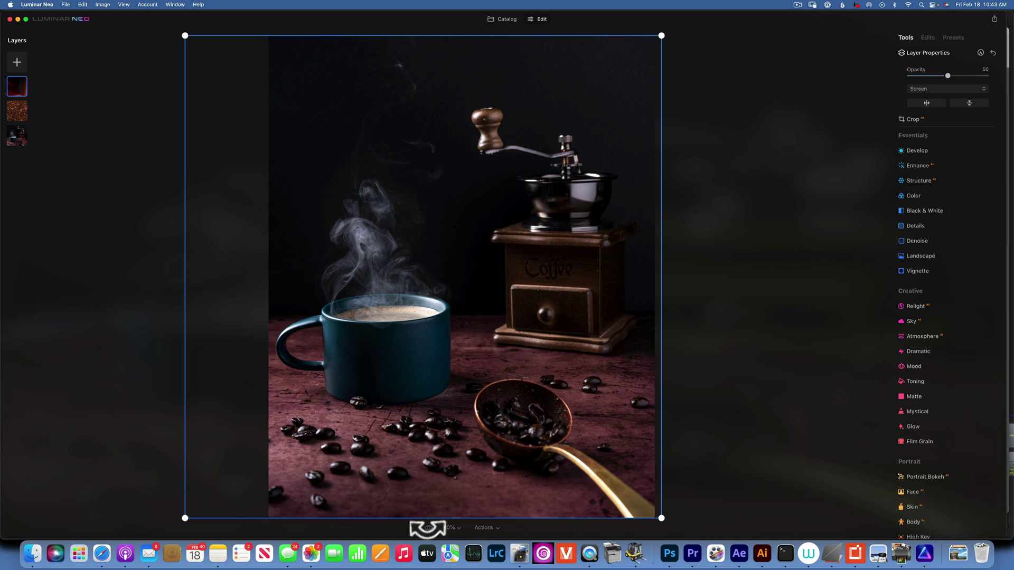
{"action": "left_click", "coordinate": [427, 528]}
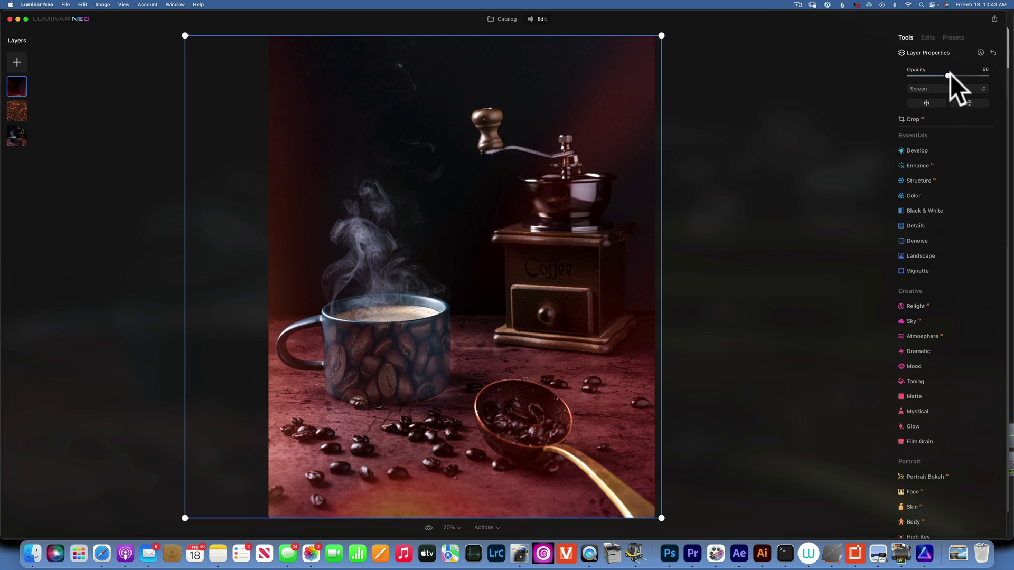
- Lower the flare layer's opacity to 37 and preview against the original
{"action": "left_click_drag", "start_coordinate": [935, 74], "coordinate": [937, 75]}
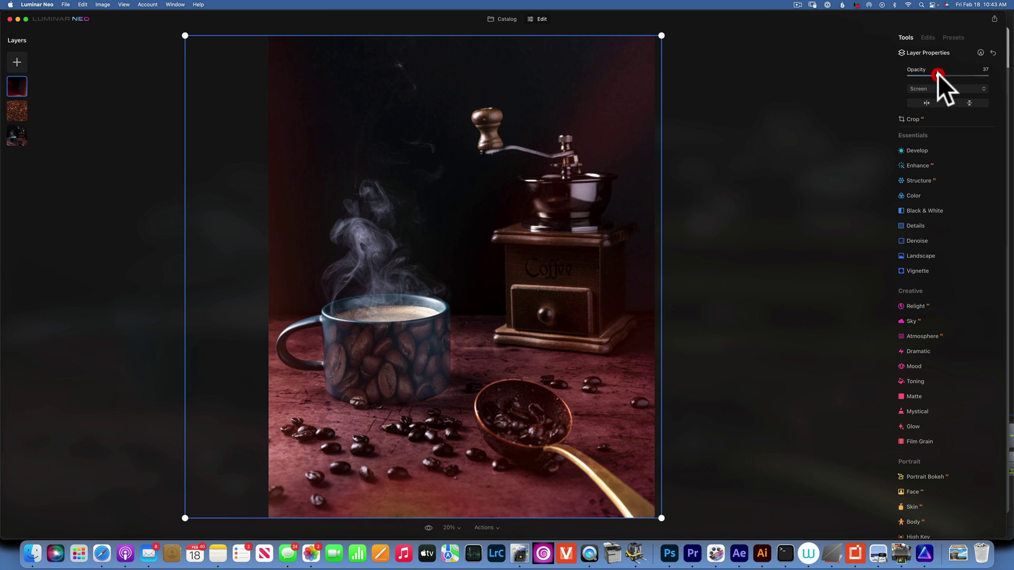
{"action": "left_click", "coordinate": [427, 527]}
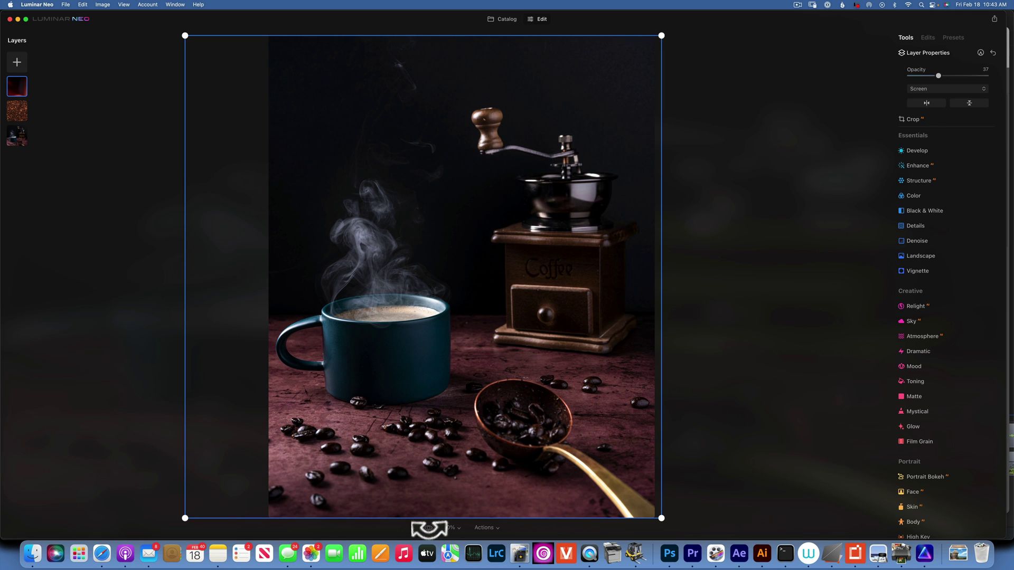
{"action": "left_click", "coordinate": [428, 527]}
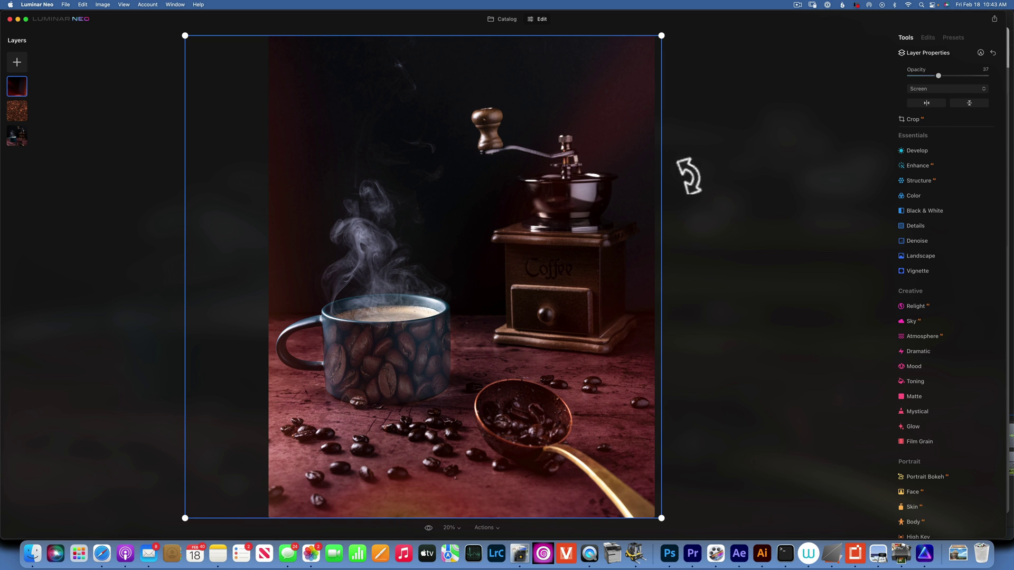
{"action": "left_click", "coordinate": [731, 190]}
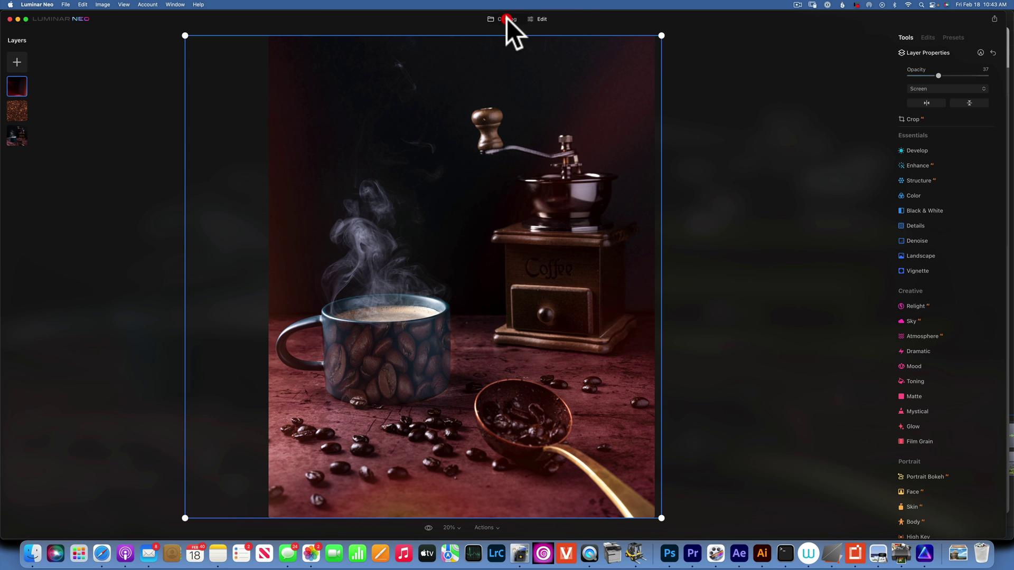
- Open the chamomile daisy photo from the Catalog for editing and show the new-layer assets
{"action": "left_click", "coordinate": [503, 19]}
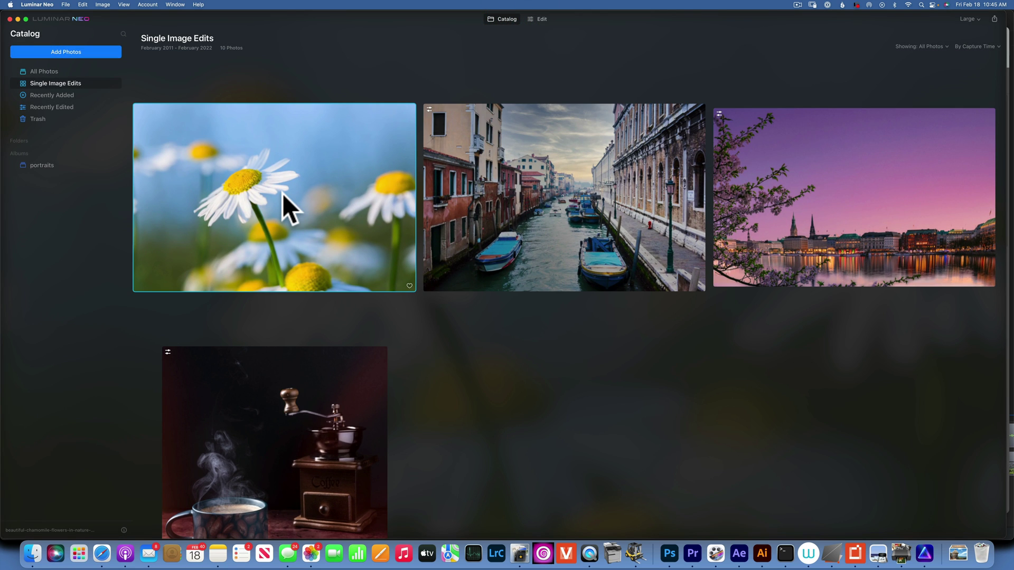
{"action": "double_click", "coordinate": [283, 193]}
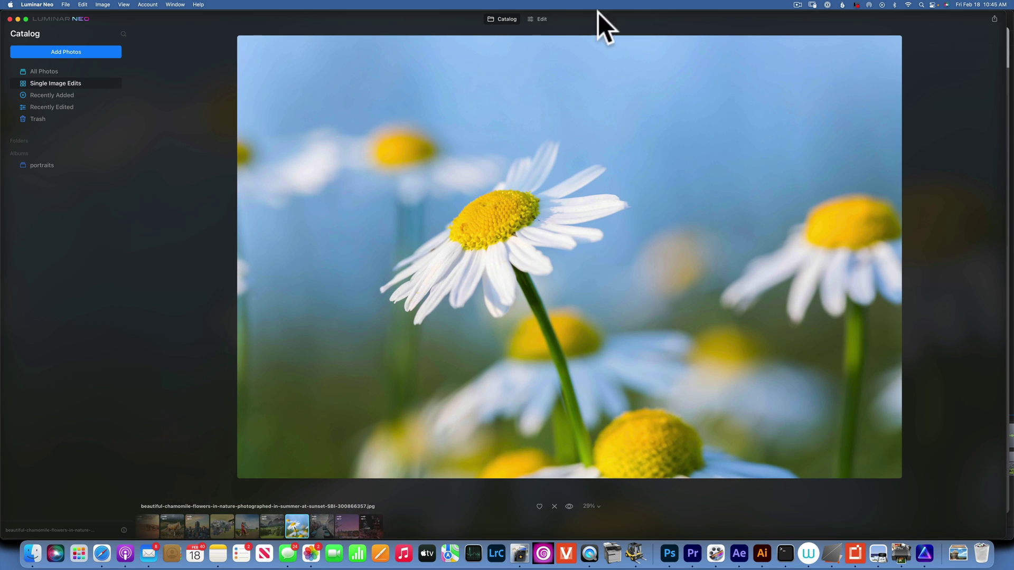
{"action": "left_click", "coordinate": [542, 18]}
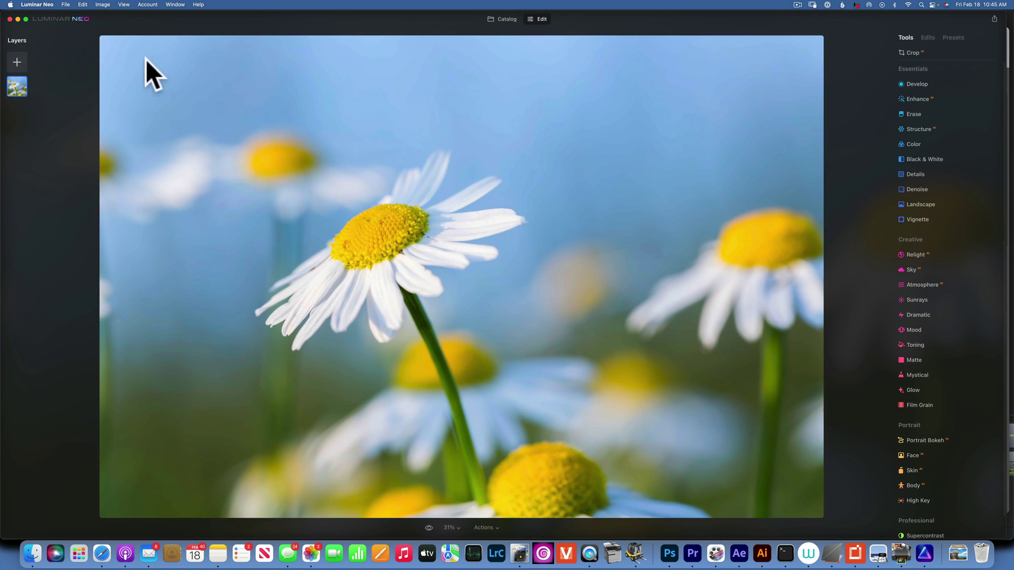
{"action": "left_click", "coordinate": [18, 60]}
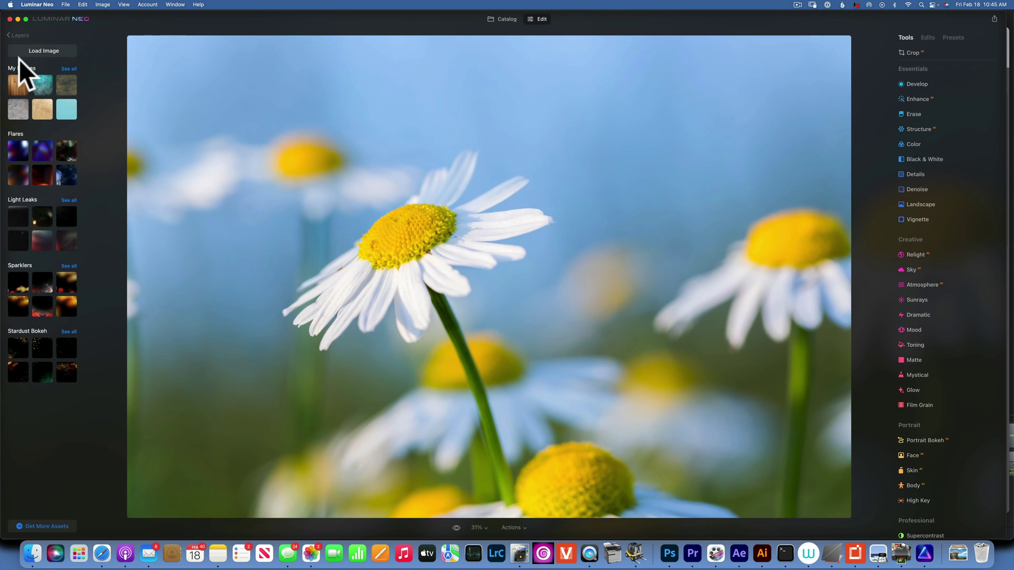
- Add the light-blue texture from My Images as a layer blended with Multiply at 50 opacity
{"action": "left_click", "coordinate": [68, 106]}
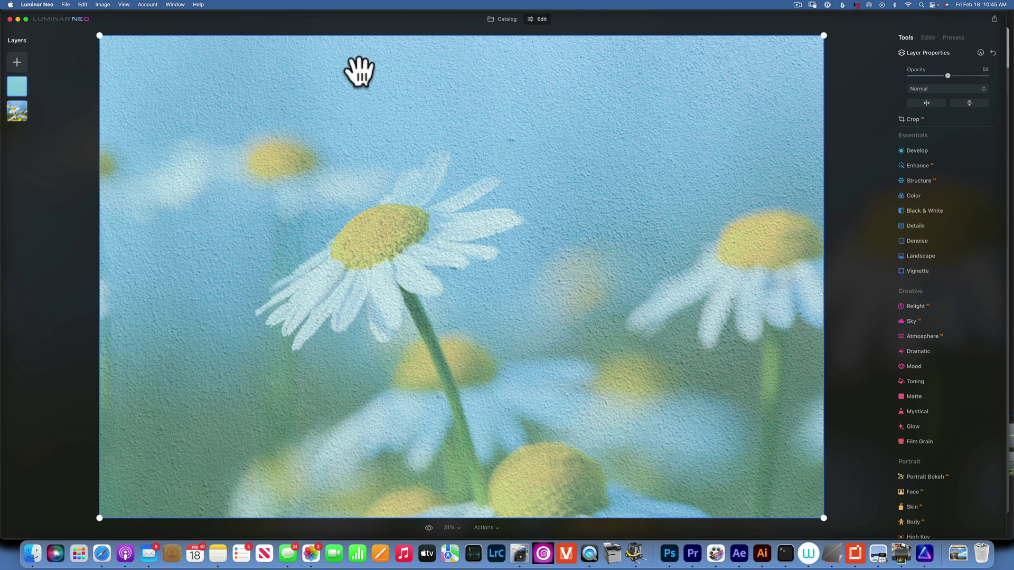
{"action": "left_click", "coordinate": [944, 86]}
{"action": "left_click", "coordinate": [930, 121]}
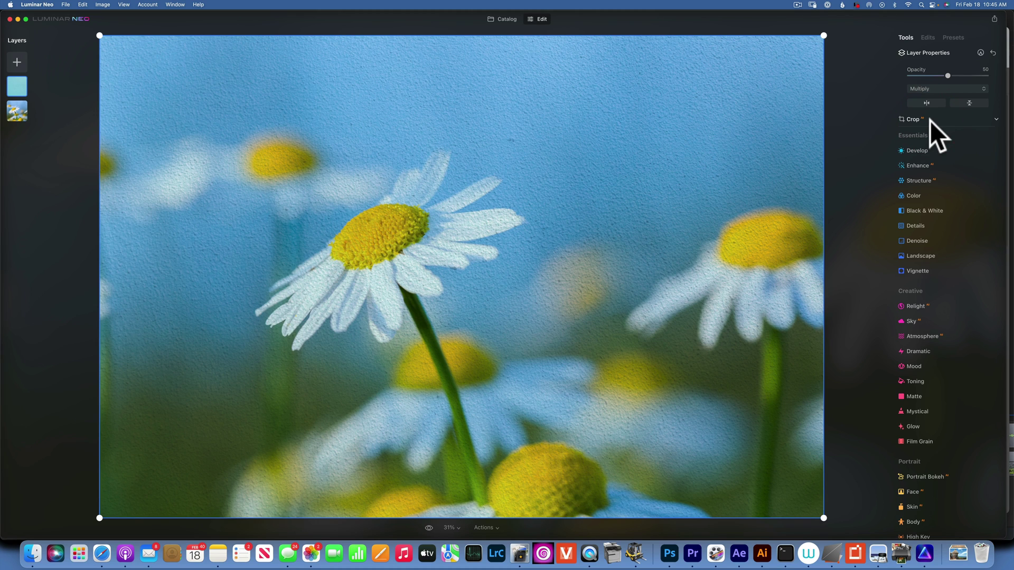
- Mask the texture off the main daisy's petals and centre with an eraser brush at strength 49
{"action": "left_click", "coordinate": [980, 53]}
{"action": "left_click", "coordinate": [969, 89]}
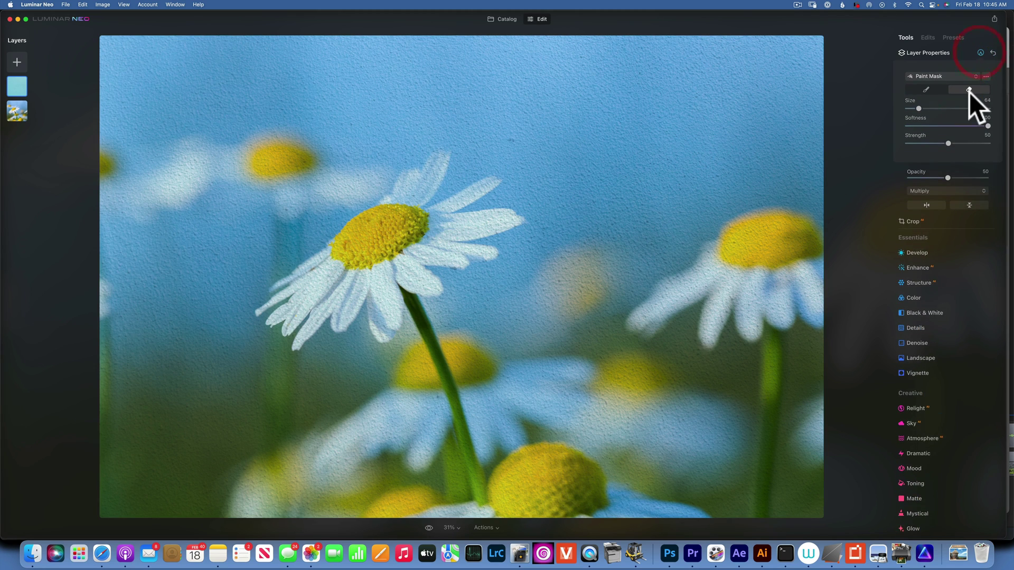
{"action": "left_click", "coordinate": [948, 144]}
{"action": "left_click", "coordinate": [417, 182]}
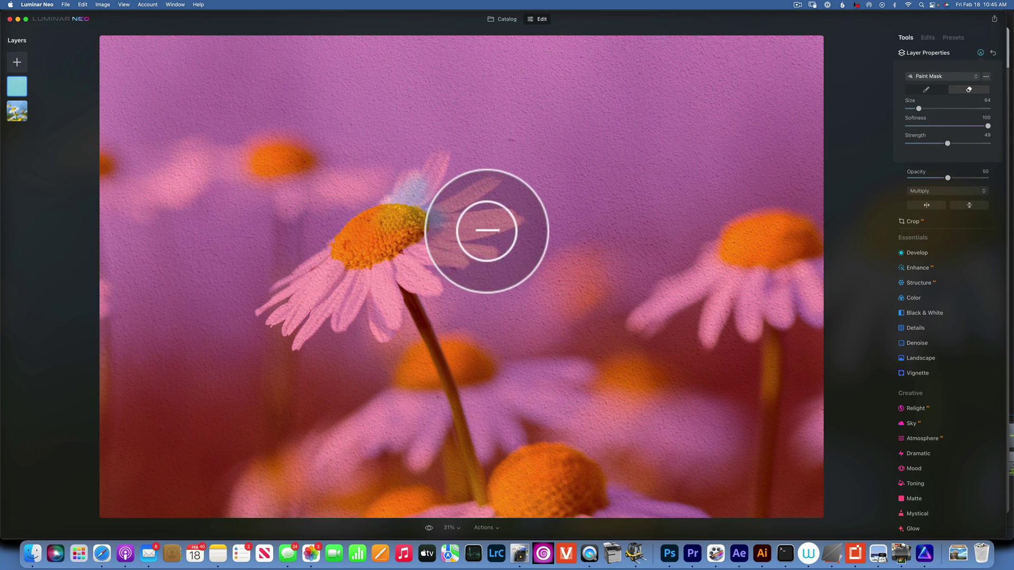
{"action": "mouse_move", "coordinate": [487, 231]}
{"action": "left_mouse_down"}
{"action": "mouse_move", "coordinate": [426, 242]}
{"action": "mouse_move", "coordinate": [389, 290]}
{"action": "mouse_move", "coordinate": [368, 263]}
{"action": "mouse_move", "coordinate": [351, 262]}
{"action": "mouse_move", "coordinate": [310, 310]}
{"action": "mouse_move", "coordinate": [306, 283]}
{"action": "mouse_move", "coordinate": [382, 292]}
{"action": "left_mouse_up"}
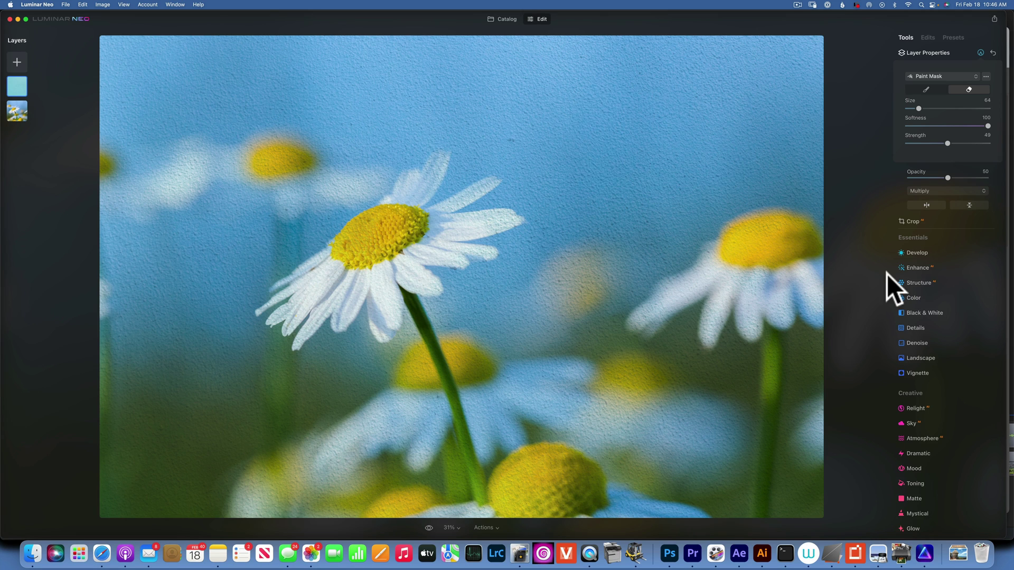
- Set the texture layer's Saturation to -100, then return to the Single Image Edits catalog
{"action": "left_click", "coordinate": [918, 296]}
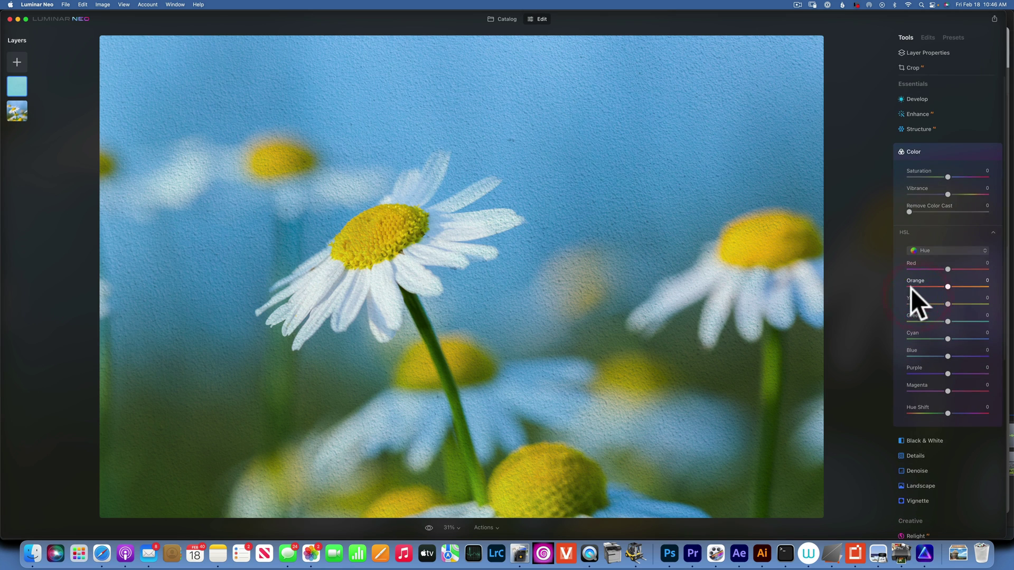
{"action": "left_click_drag", "start_coordinate": [946, 176], "coordinate": [859, 170]}
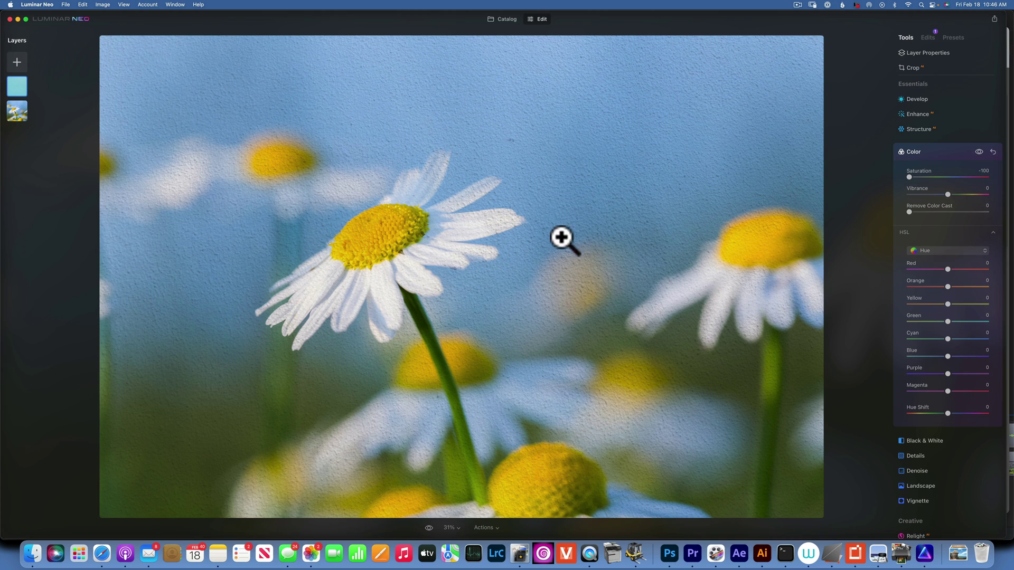
{"action": "left_click", "coordinate": [506, 18]}
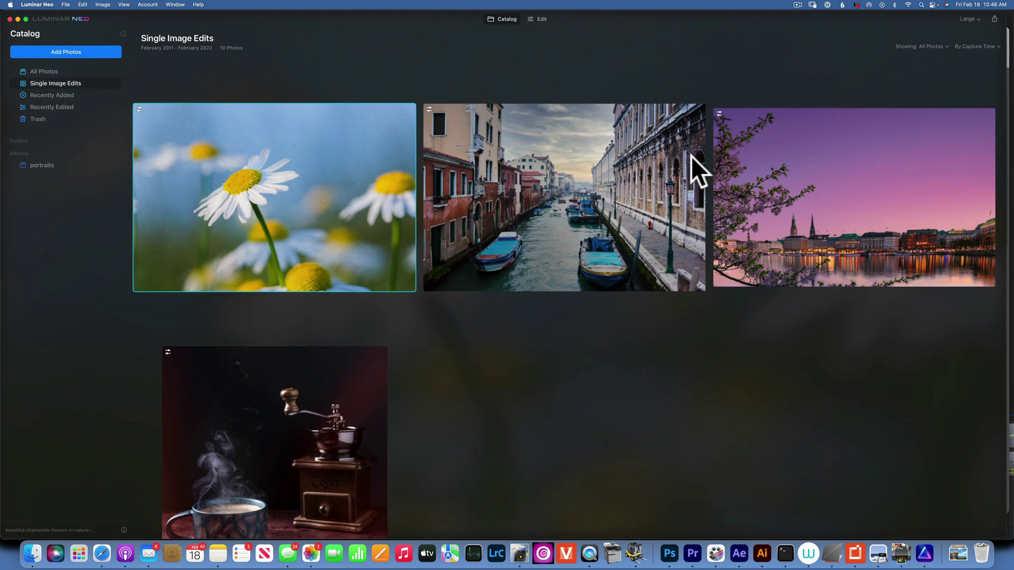
{"action": "scroll", "coordinate": [691, 156], "scroll_direction": "up", "scroll_amount": 2}
{"action": "scroll", "coordinate": [697, 171], "scroll_direction": "up", "scroll_amount": 2}
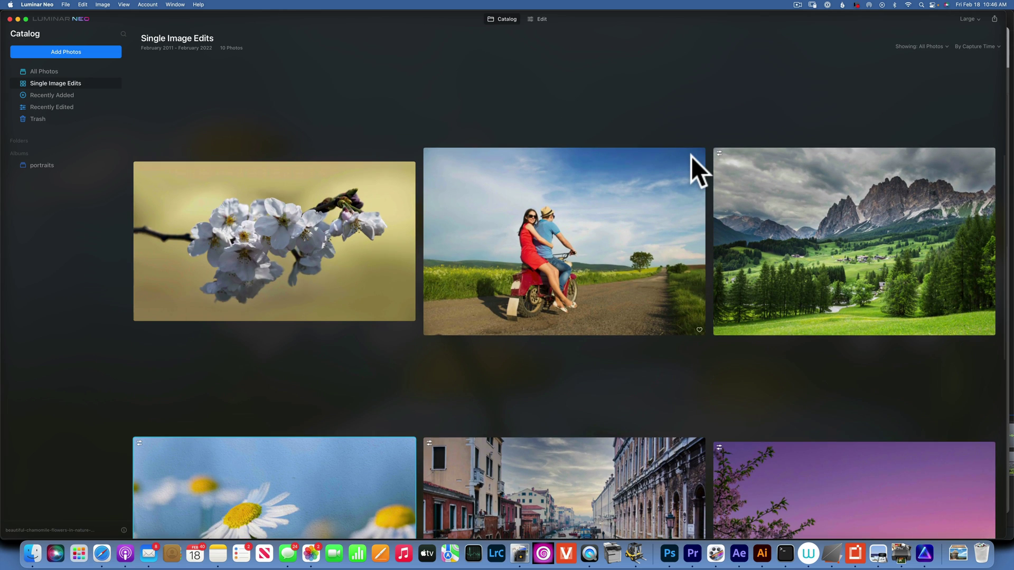